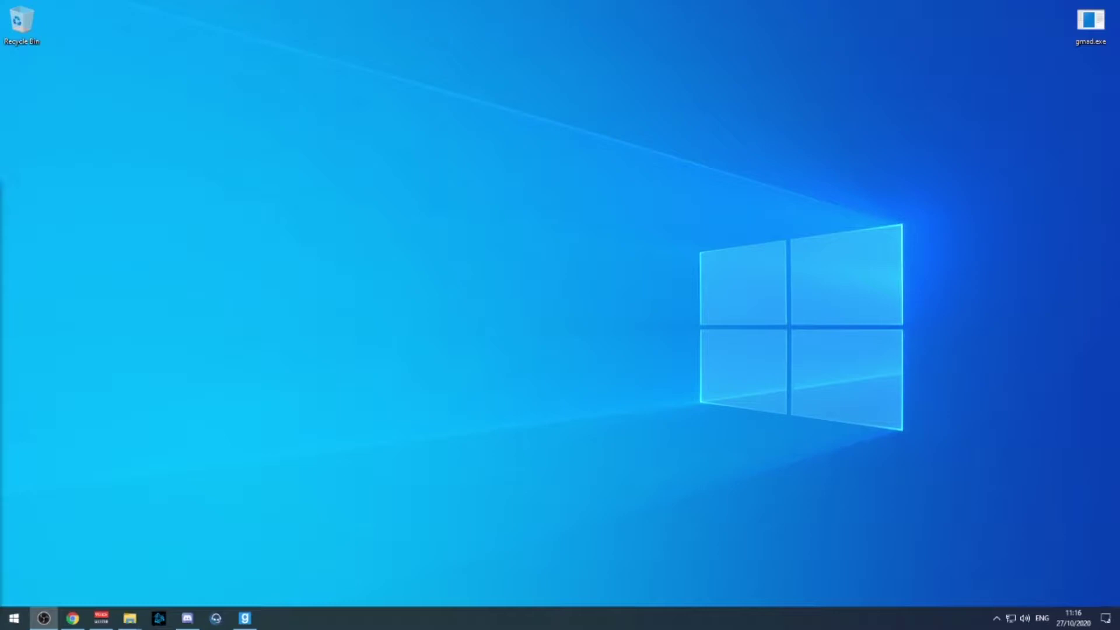
- Move the gmad.exe icon and back, then bring up the addons folder window with 224 GMA files
{"action": "left_click_drag", "start_coordinate": [1089, 23], "coordinate": [778, 213]}
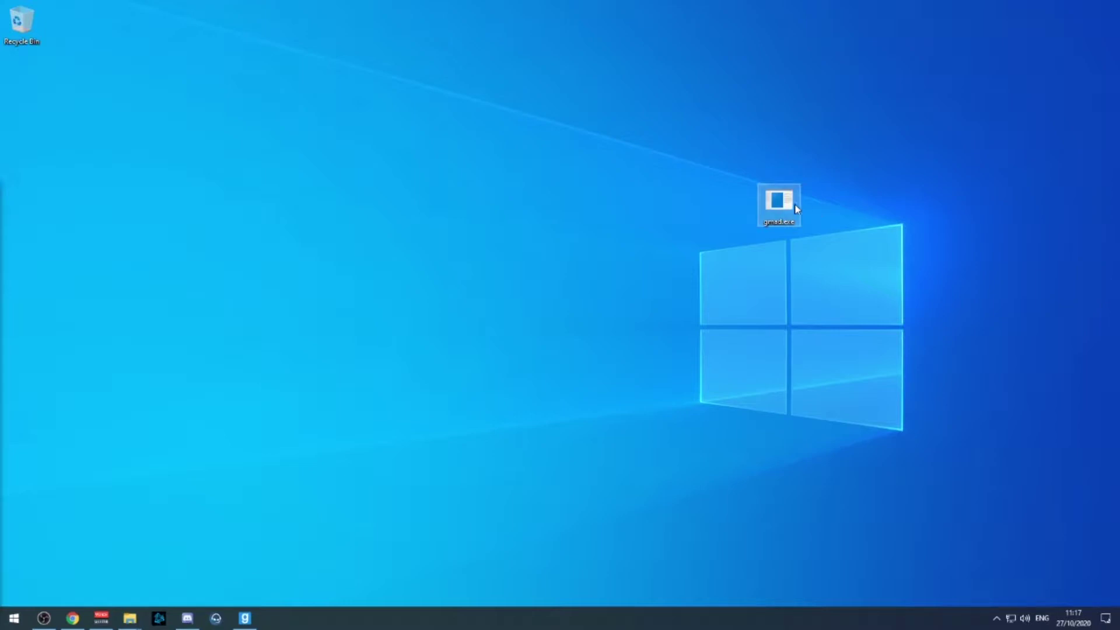
{"action": "left_click_drag", "start_coordinate": [795, 206], "coordinate": [1091, 202]}
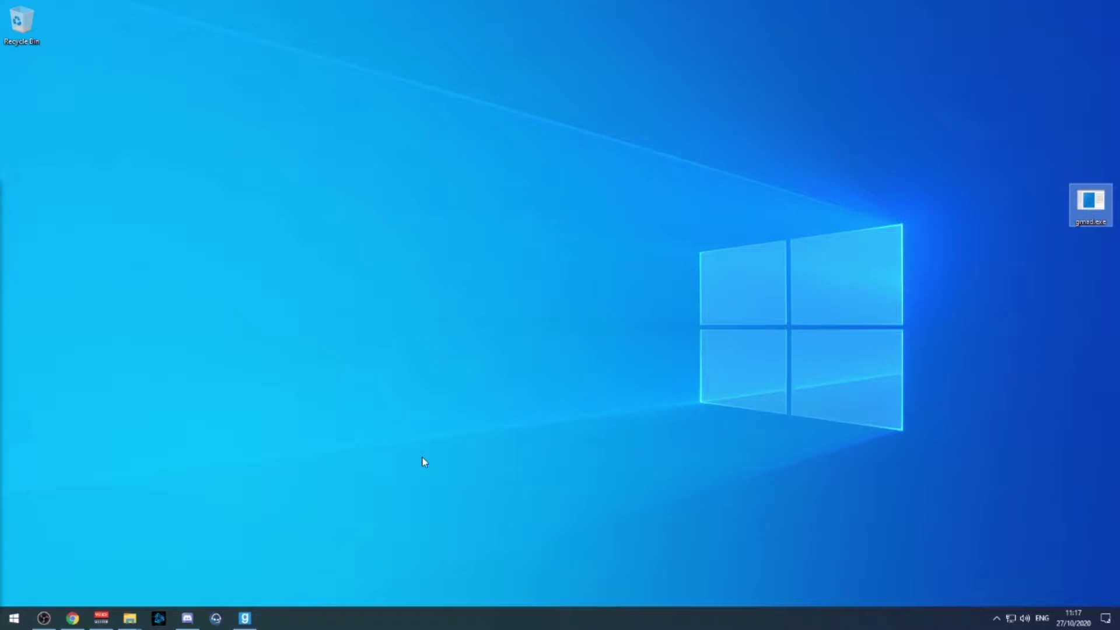
{"action": "left_click", "coordinate": [130, 618]}
{"action": "left_click", "coordinate": [181, 565]}
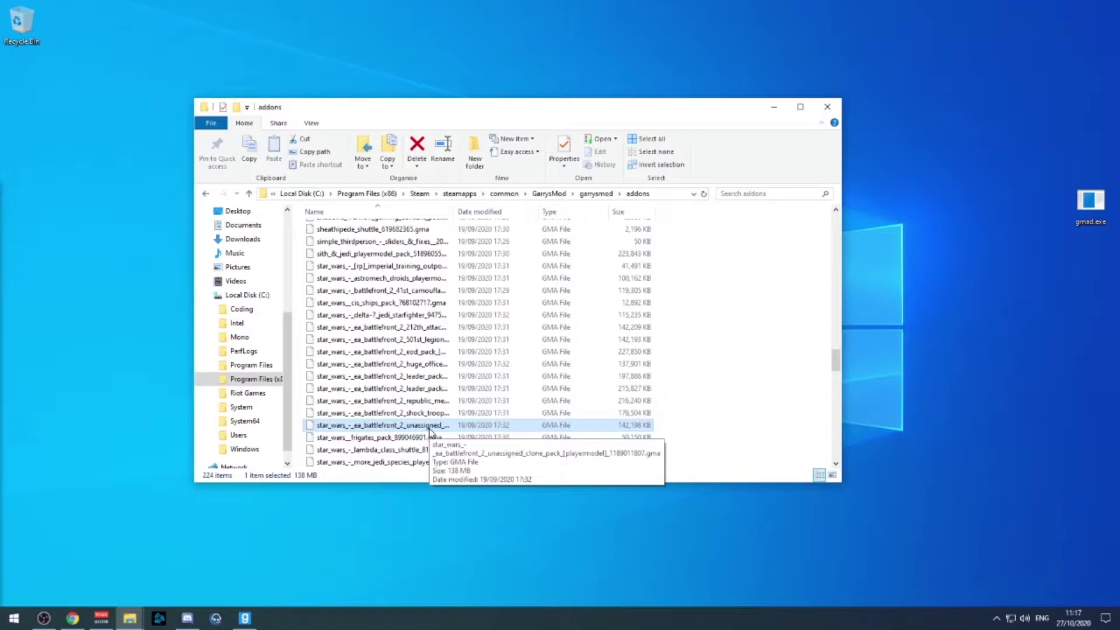
- Extract the unassigned clone pack GMA with gmad.exe and refresh to show the new folder
{"action": "left_click_drag", "start_coordinate": [429, 432], "coordinate": [1085, 214]}
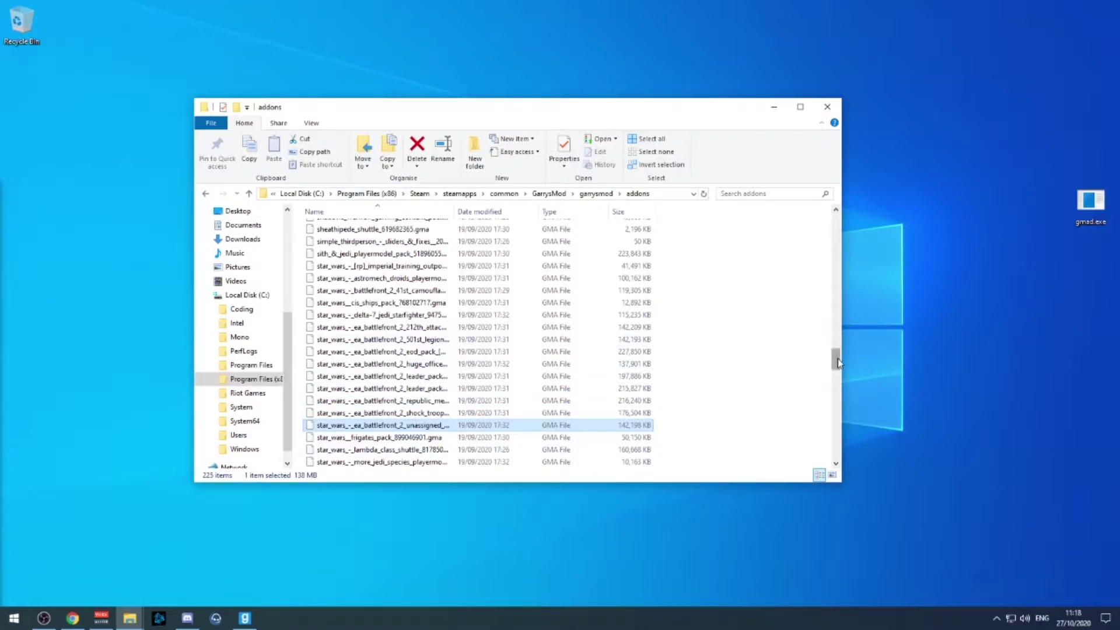
{"action": "left_click_drag", "start_coordinate": [837, 358], "coordinate": [847, 210]}
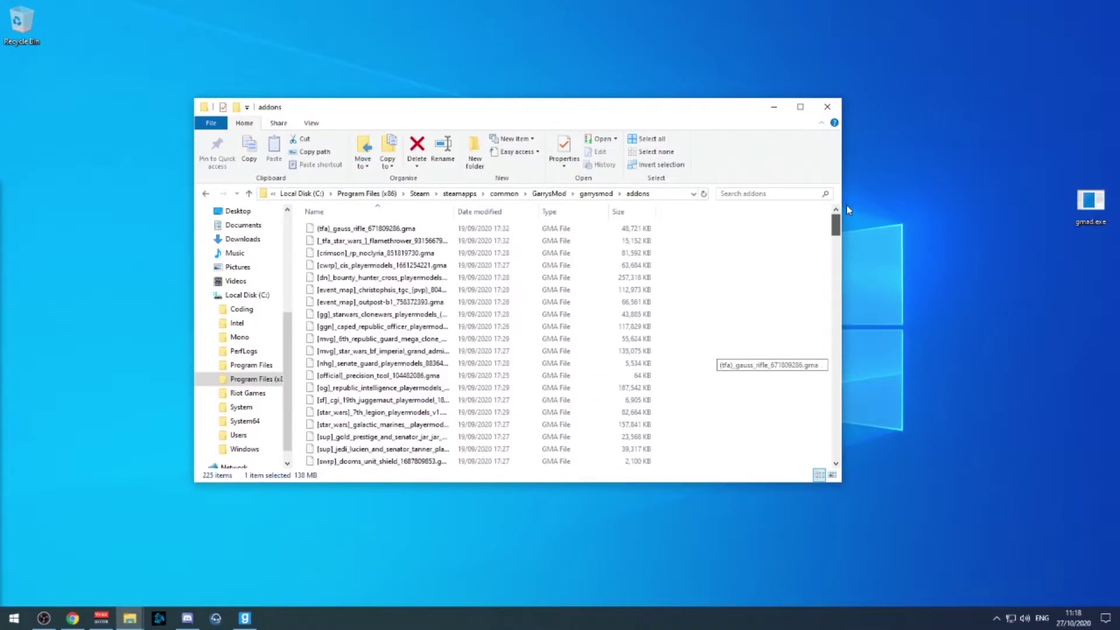
{"action": "left_click", "coordinate": [702, 194]}
{"action": "scroll", "coordinate": [793, 278], "scroll_direction": "up", "scroll_amount": 20}
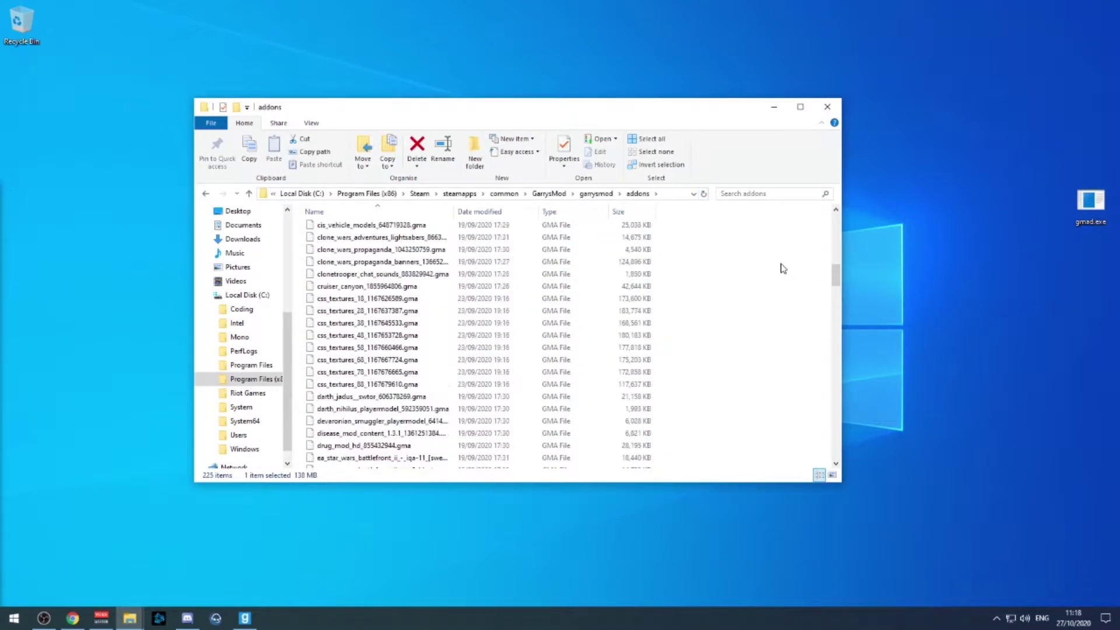
{"action": "scroll", "coordinate": [791, 261], "scroll_direction": "up", "scroll_amount": 1}
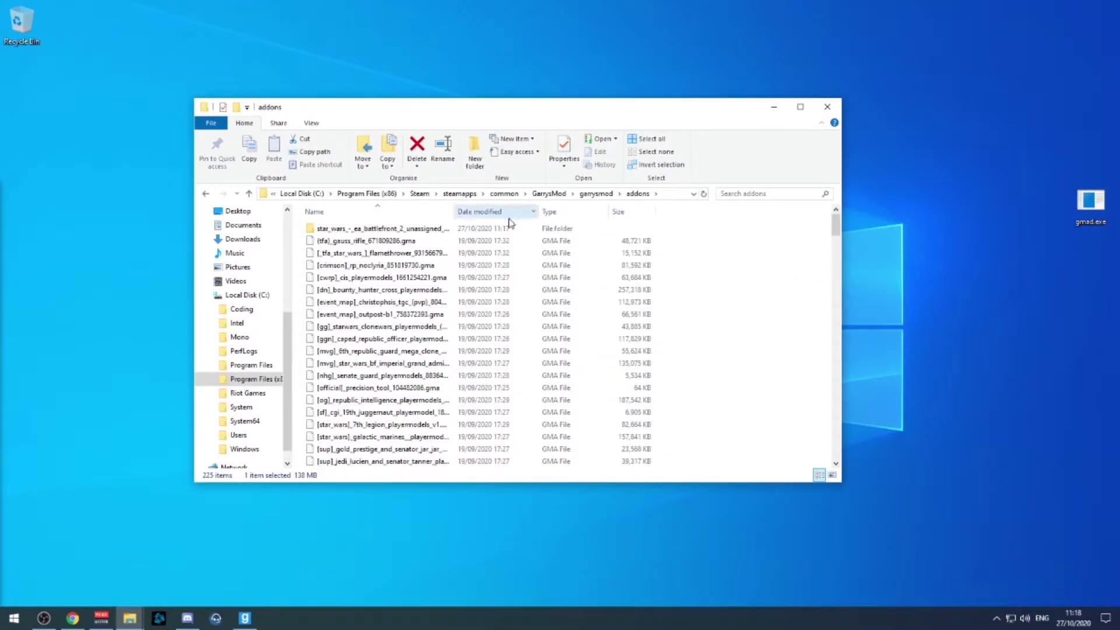
- Navigate into the extracted pack's materials\smitty\sm_ct_trooper folder
{"action": "double_click", "coordinate": [478, 232]}
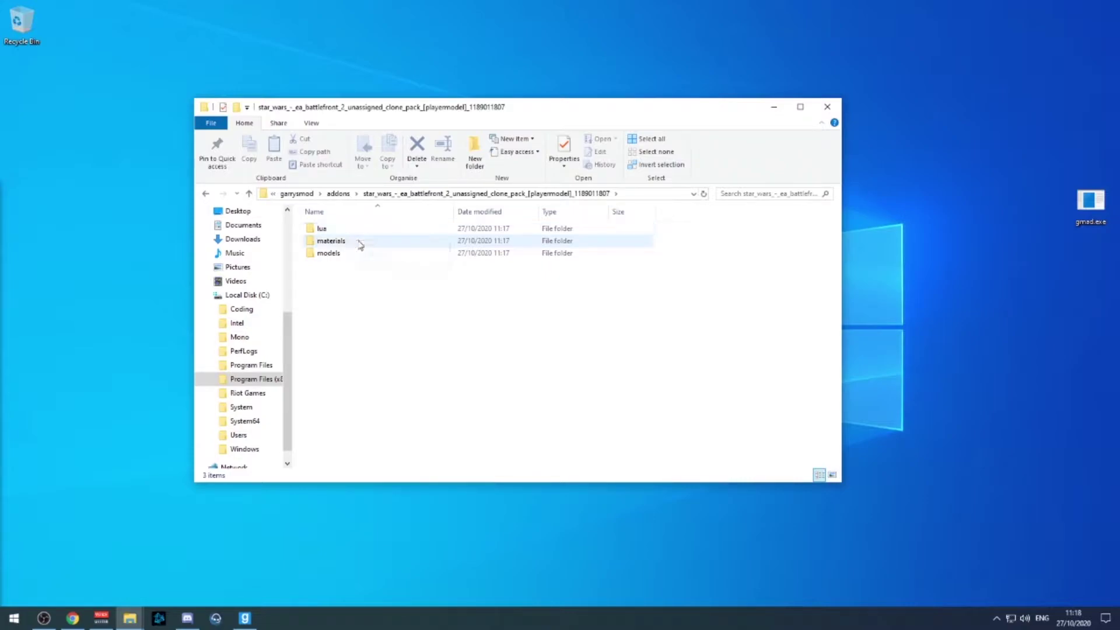
{"action": "double_click", "coordinate": [360, 245]}
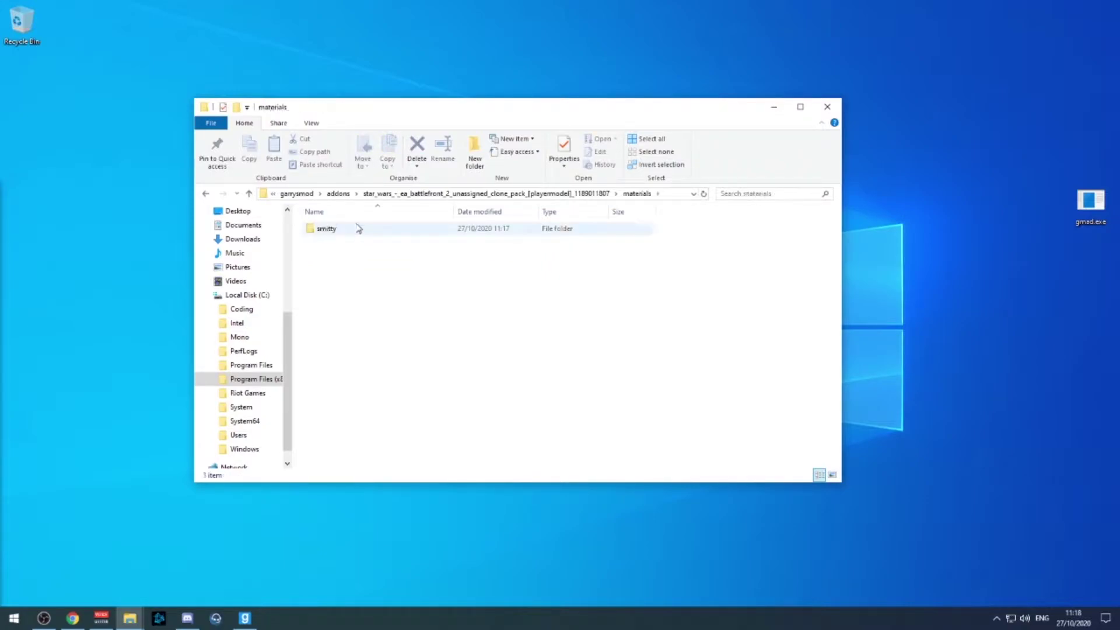
{"action": "left_click", "coordinate": [358, 229]}
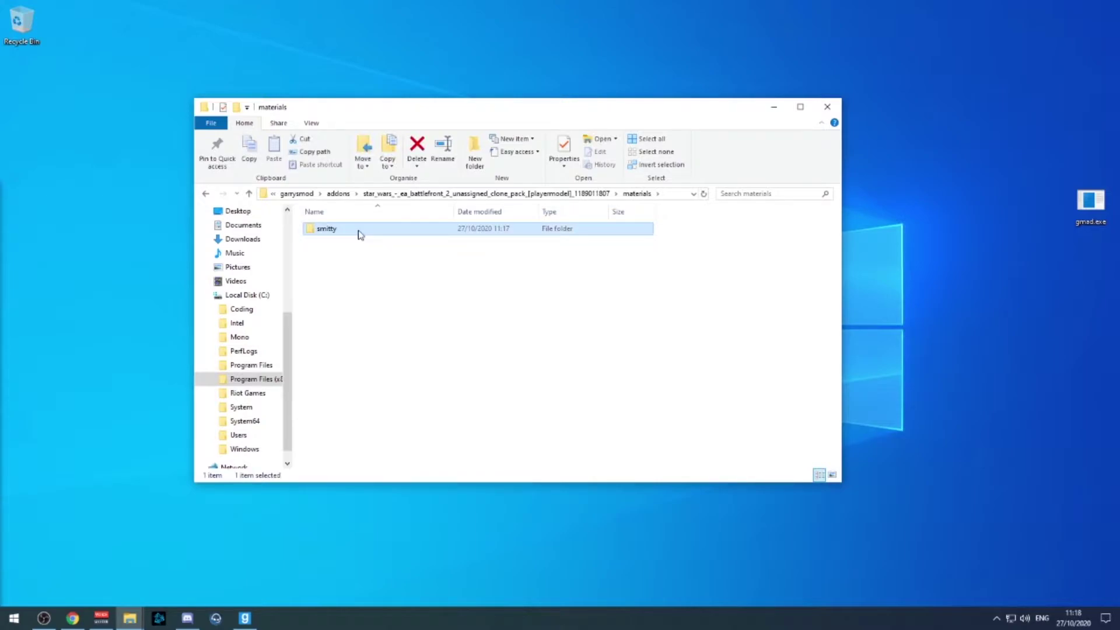
{"action": "double_click", "coordinate": [360, 233]}
{"action": "left_click", "coordinate": [360, 232]}
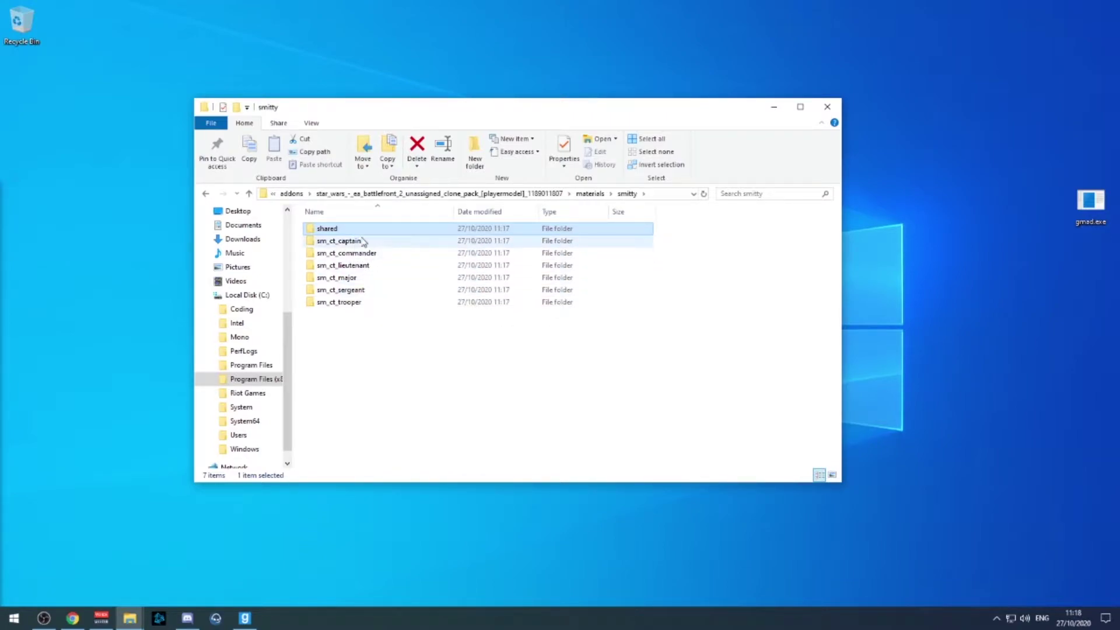
{"action": "double_click", "coordinate": [367, 302]}
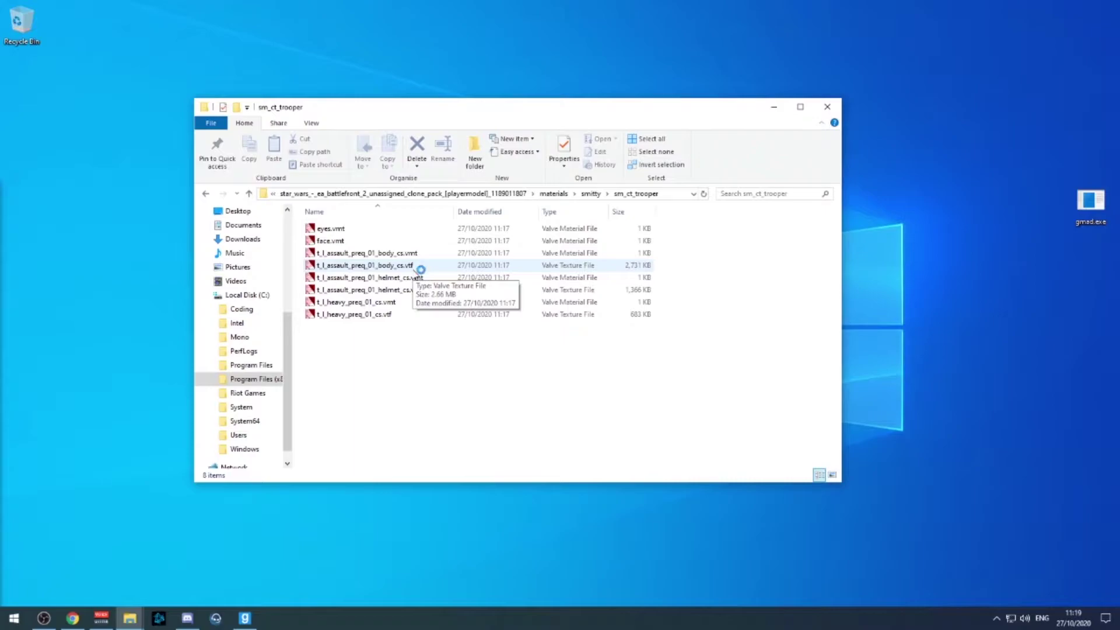
- View body_cs.vtf in VTFEdit, then close it and open t_l_assault_preq_01_helmet_cs.vtf instead
{"action": "left_click", "coordinate": [415, 267]}
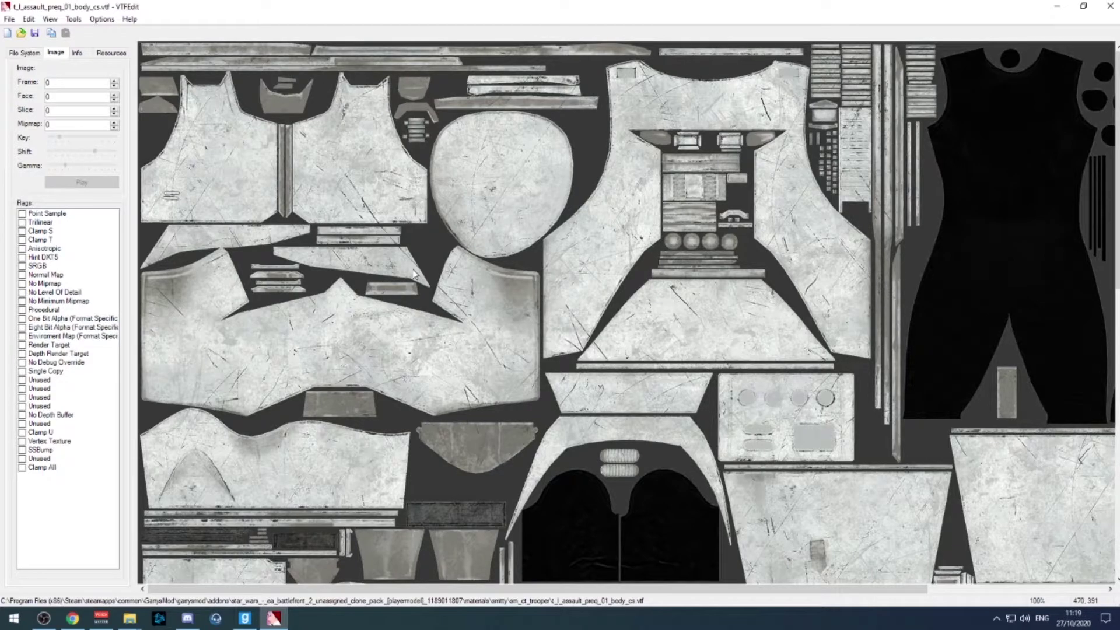
{"action": "mouse_move", "coordinate": [758, 588]}
{"action": "left_mouse_down"}
{"action": "mouse_move", "coordinate": [897, 545]}
{"action": "mouse_move", "coordinate": [758, 588]}
{"action": "left_mouse_up"}
{"action": "left_click_drag", "start_coordinate": [537, 589], "coordinate": [373, 543]}
{"action": "left_click", "coordinate": [1109, 5]}
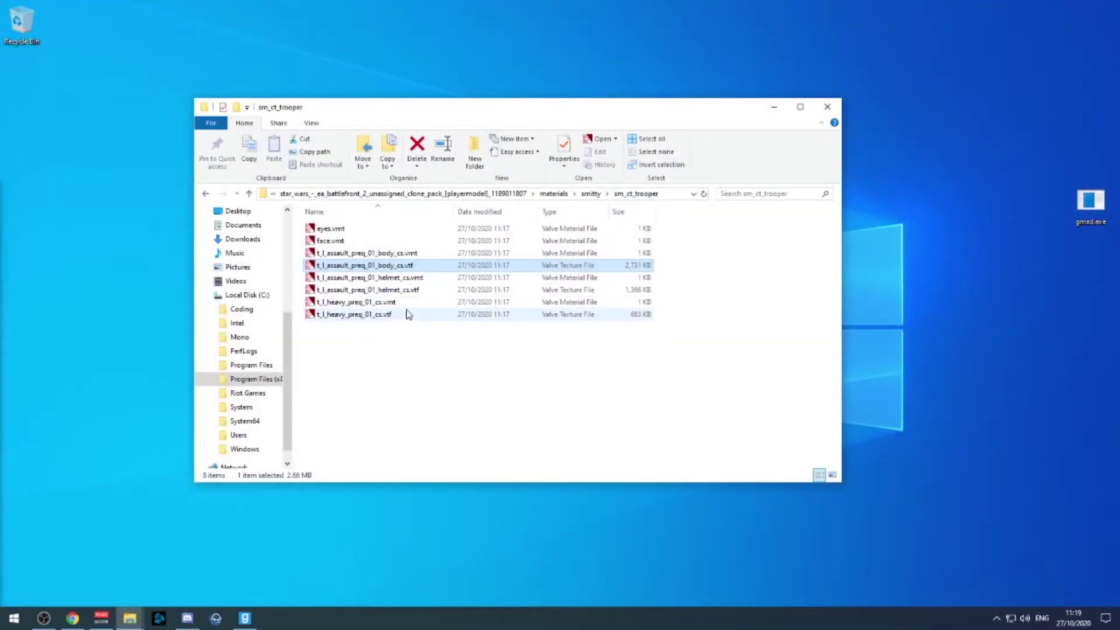
{"action": "double_click", "coordinate": [414, 291]}
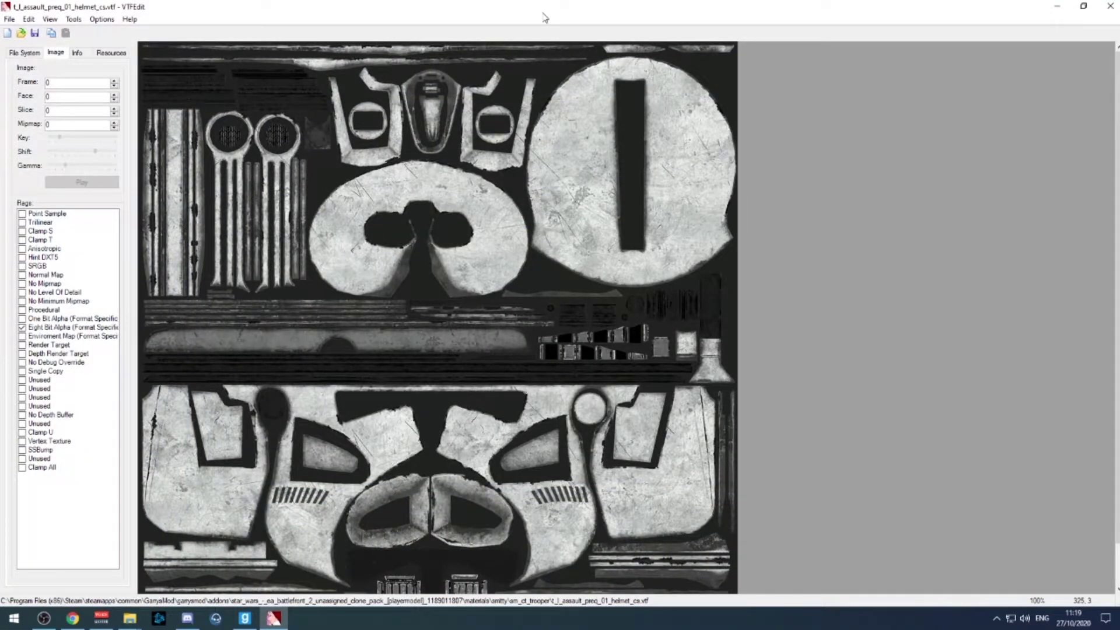
- Start exporting the helmet texture as a JPEG, then cancel the export
{"action": "left_click", "coordinate": [9, 21]}
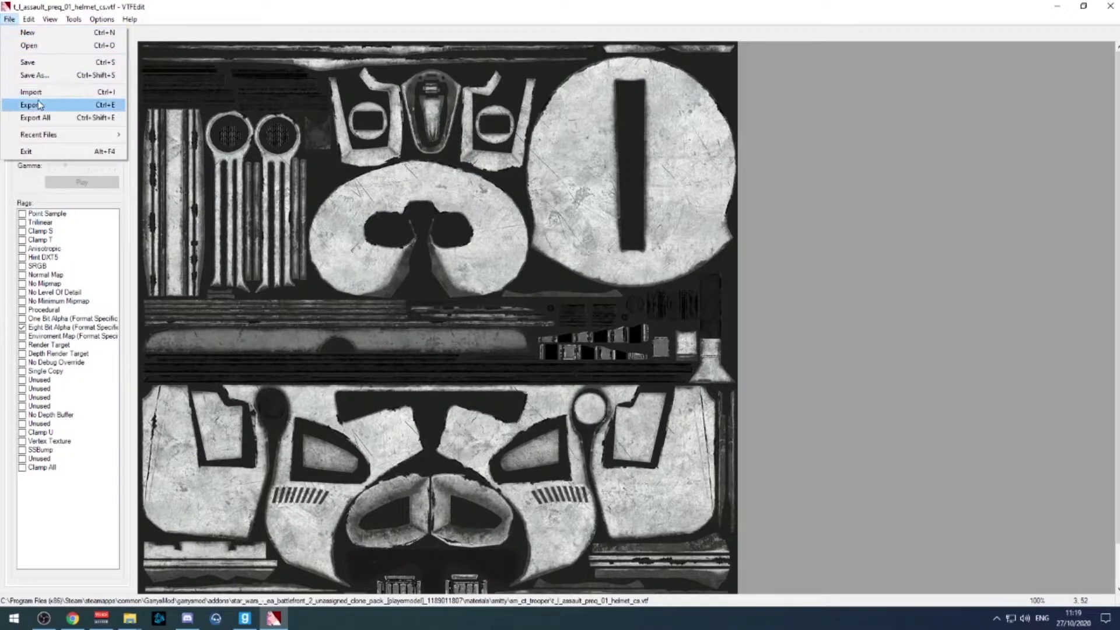
{"action": "left_click", "coordinate": [38, 105]}
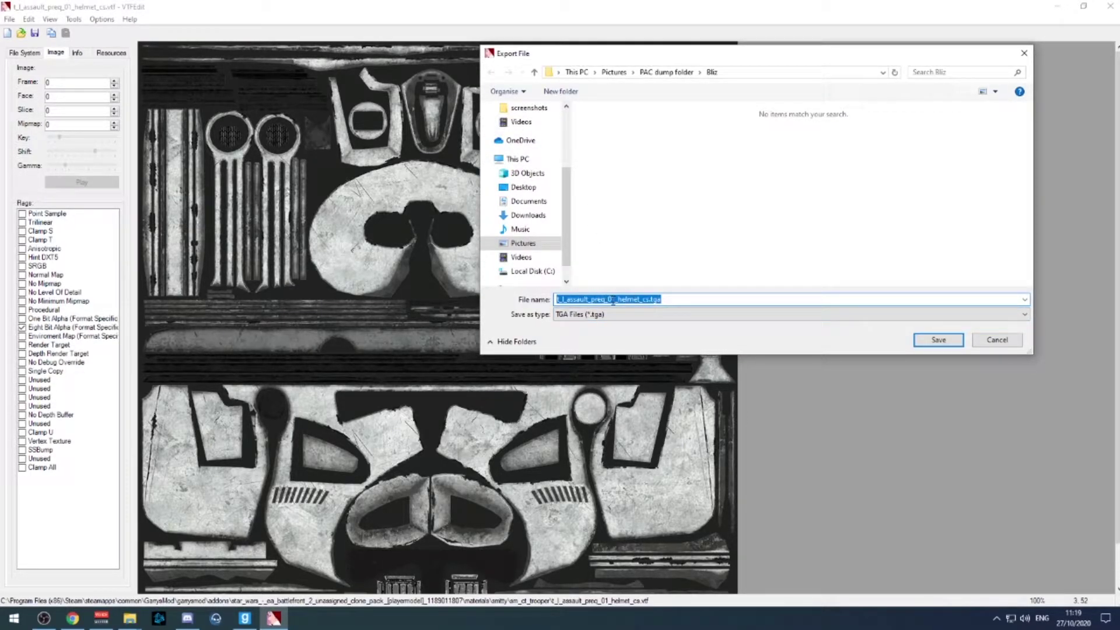
{"action": "left_click", "coordinate": [586, 316]}
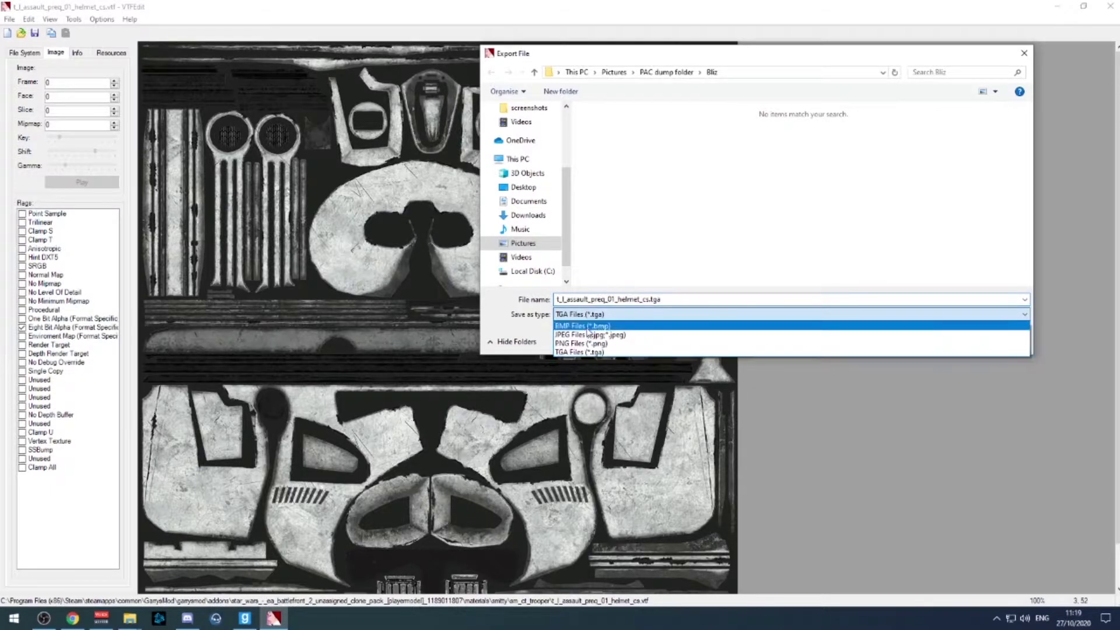
{"action": "left_click", "coordinate": [591, 335]}
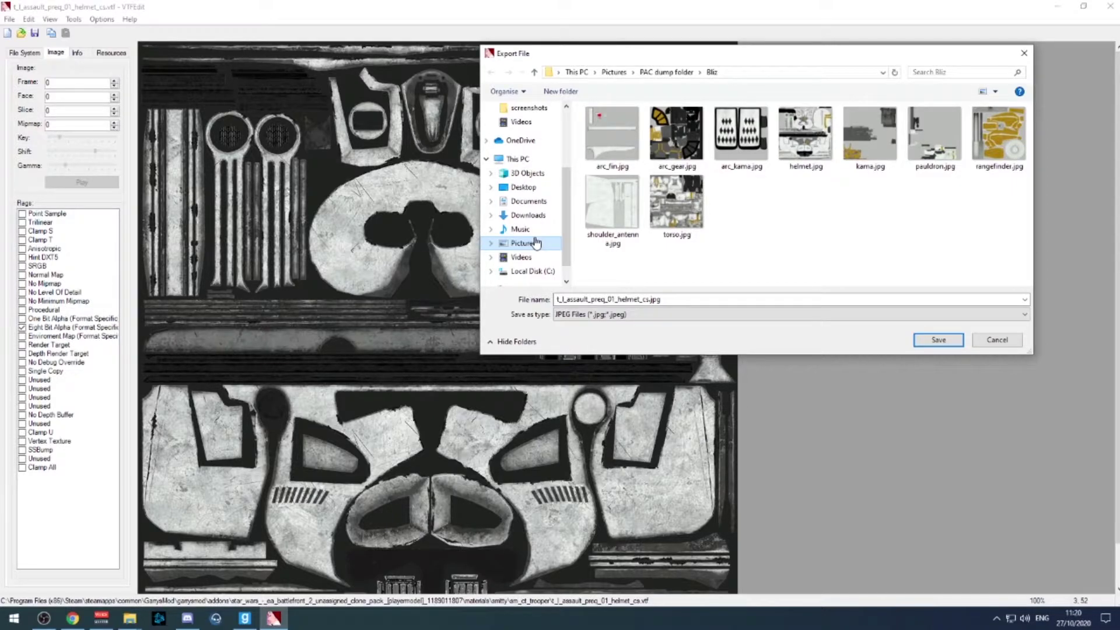
{"action": "left_click", "coordinate": [1021, 54]}
- Close VTFEdit, minimise the sm_ct_trooper window and bring up the Video pac folder
{"action": "left_click", "coordinate": [1109, 6]}
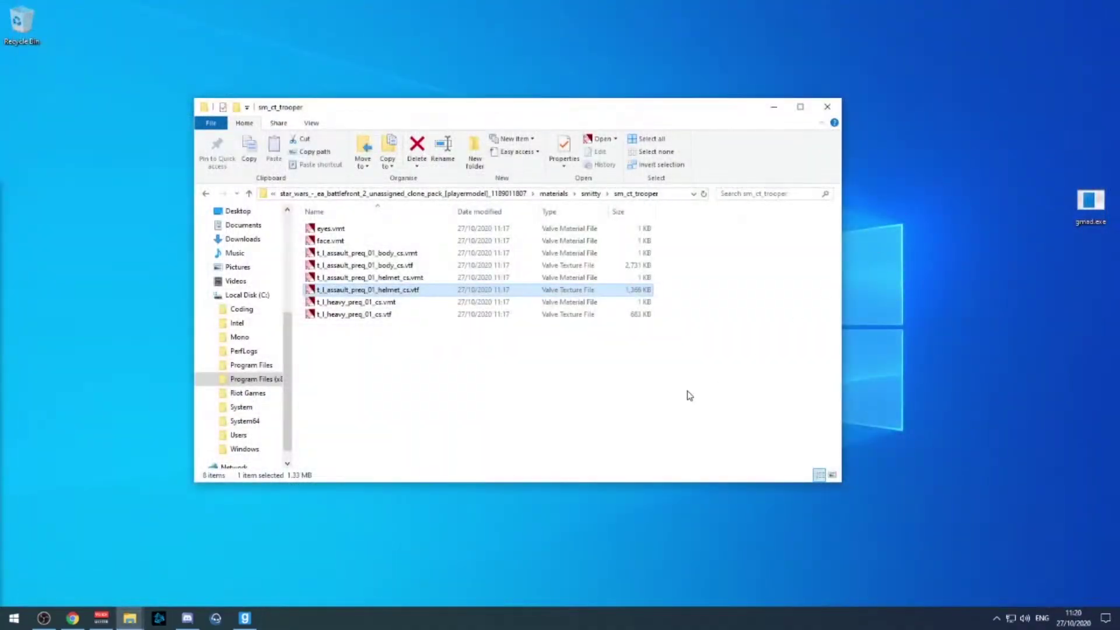
{"action": "left_click", "coordinate": [774, 106]}
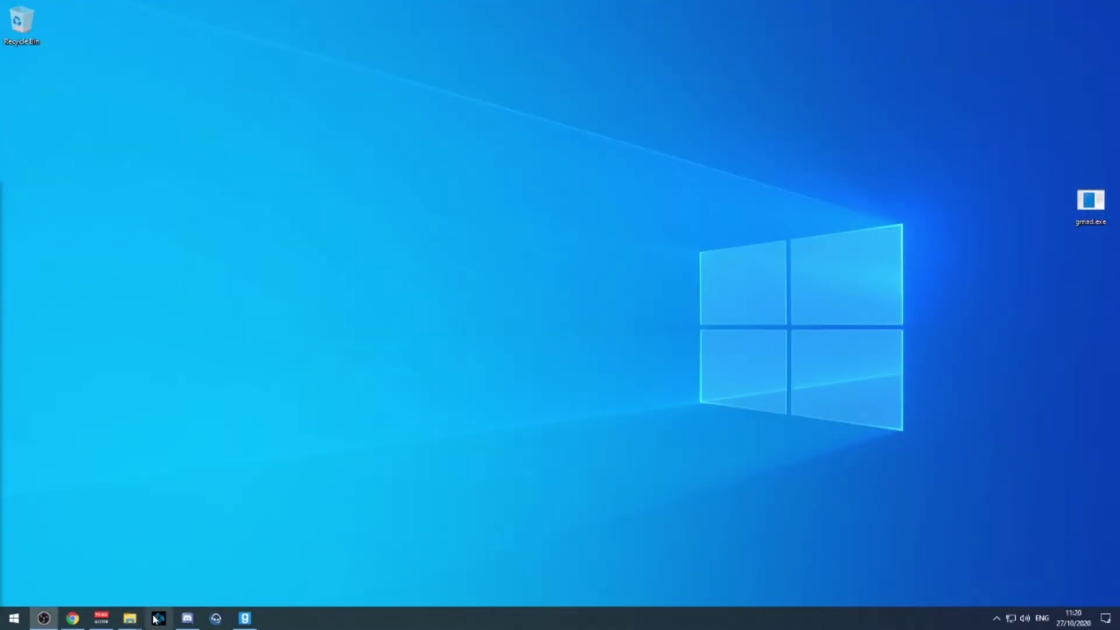
{"action": "mouse_move", "coordinate": [129, 618]}
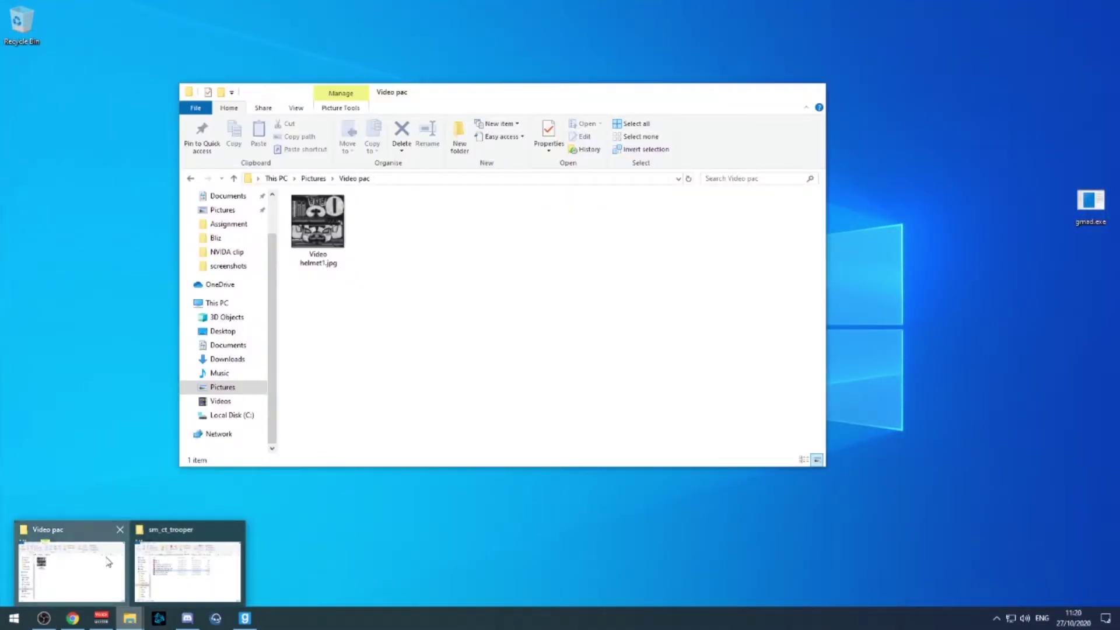
{"action": "left_click", "coordinate": [67, 560]}
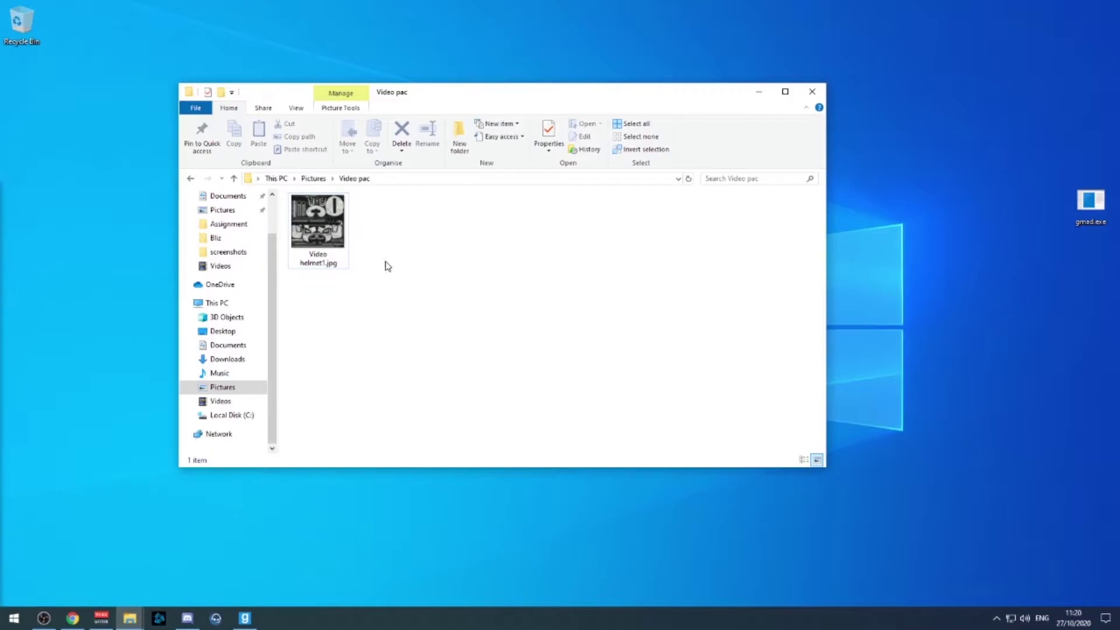
- Preview Video helmet1.jpg in Photos, then close it and return to Pixlr E in Chrome
{"action": "double_click", "coordinate": [337, 243]}
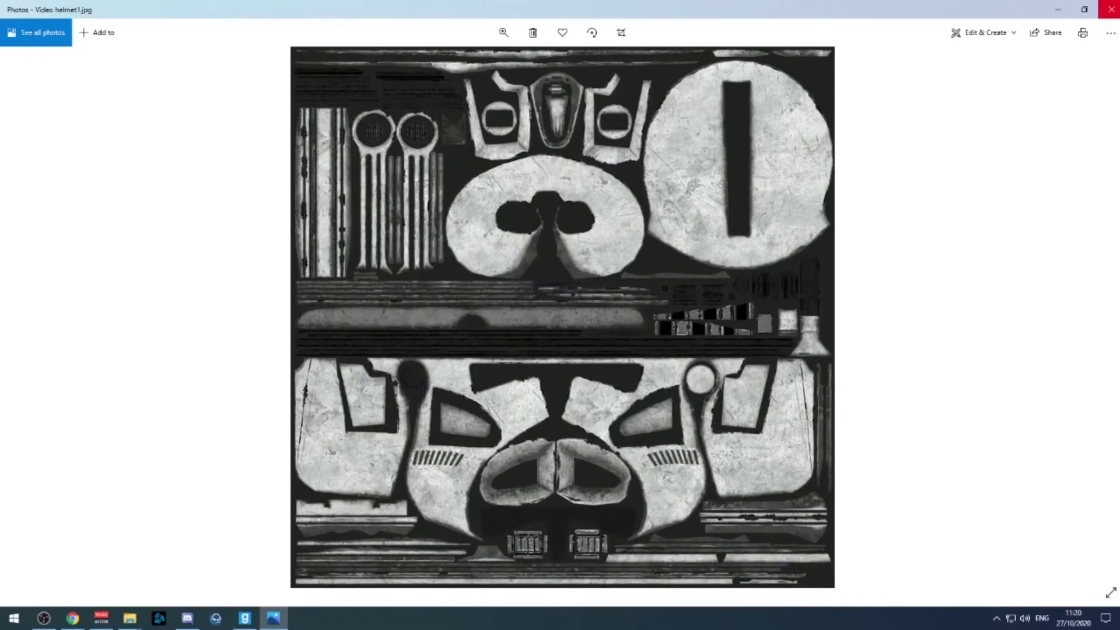
{"action": "left_click", "coordinate": [1111, 9]}
{"action": "mouse_move", "coordinate": [73, 617]}
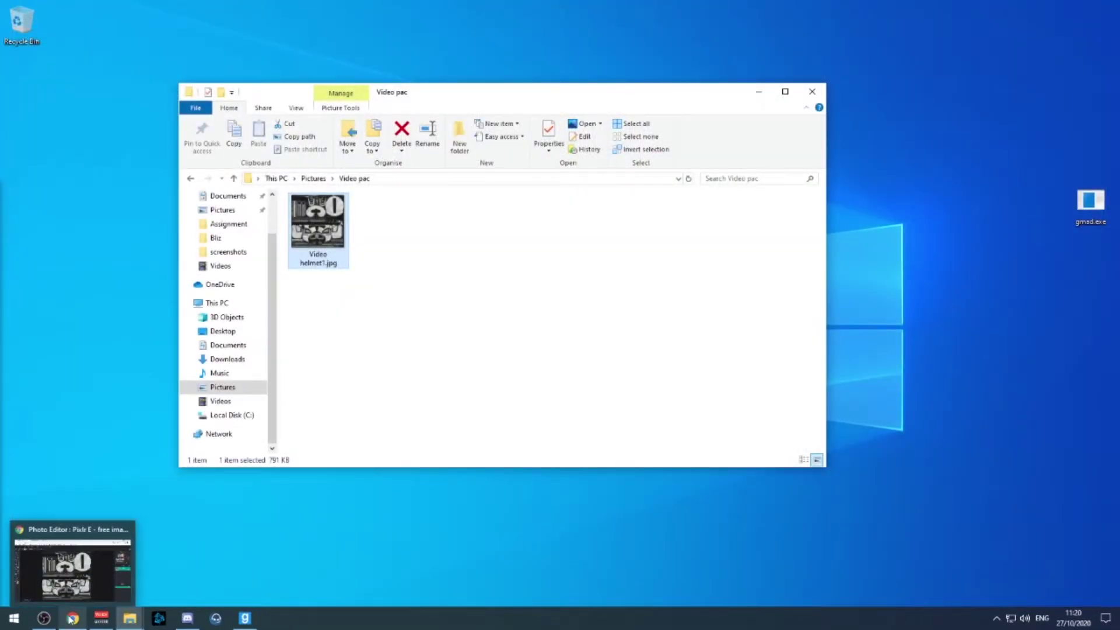
{"action": "left_click", "coordinate": [88, 570]}
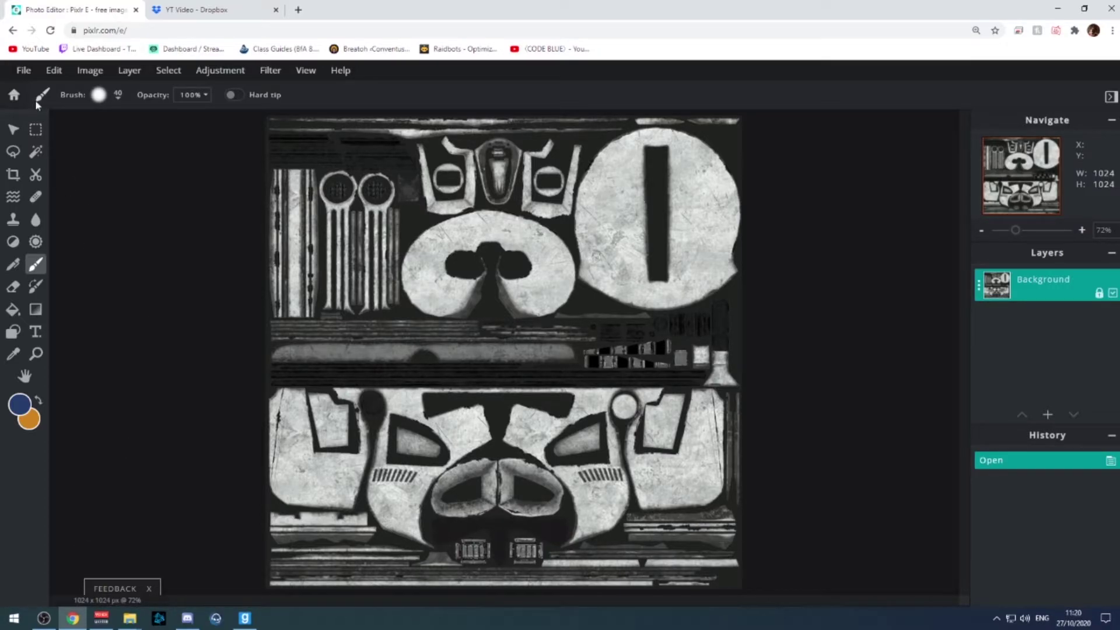
- Open Video helmet1.jpg from Pictures\Video pac through Pixlr's open image dialog
{"action": "left_click", "coordinate": [24, 70]}
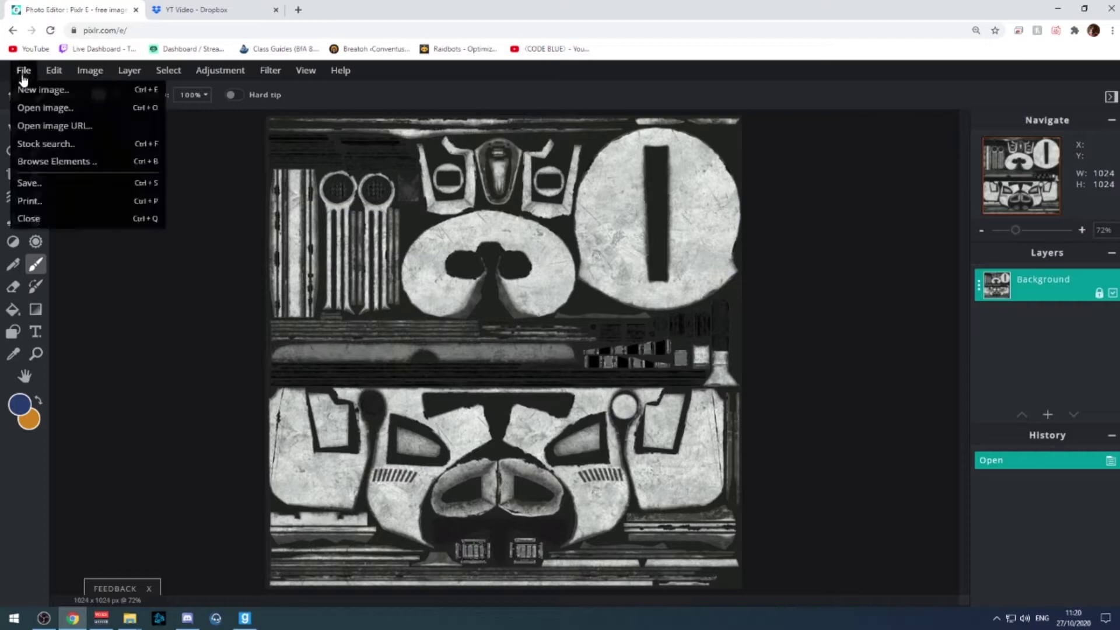
{"action": "left_click", "coordinate": [43, 107]}
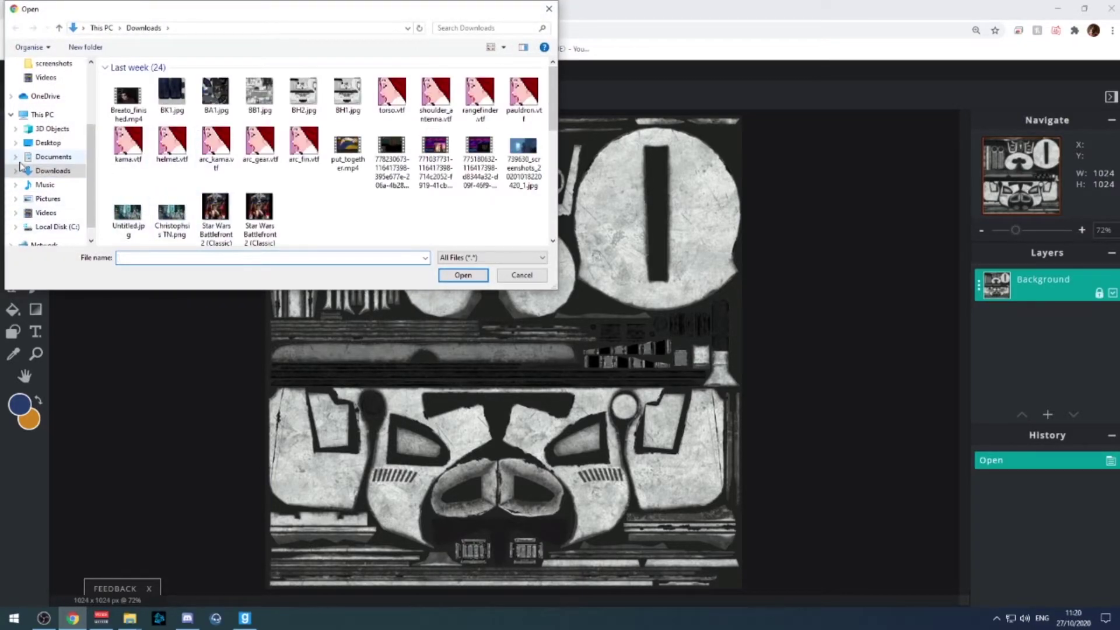
{"action": "left_click", "coordinate": [46, 198]}
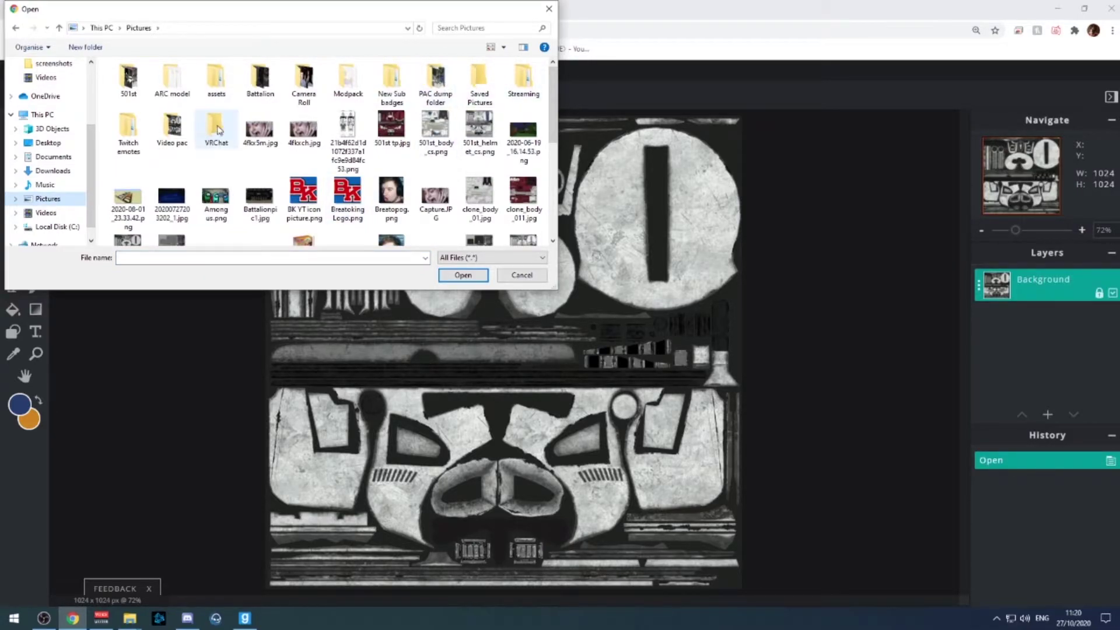
{"action": "double_click", "coordinate": [173, 128]}
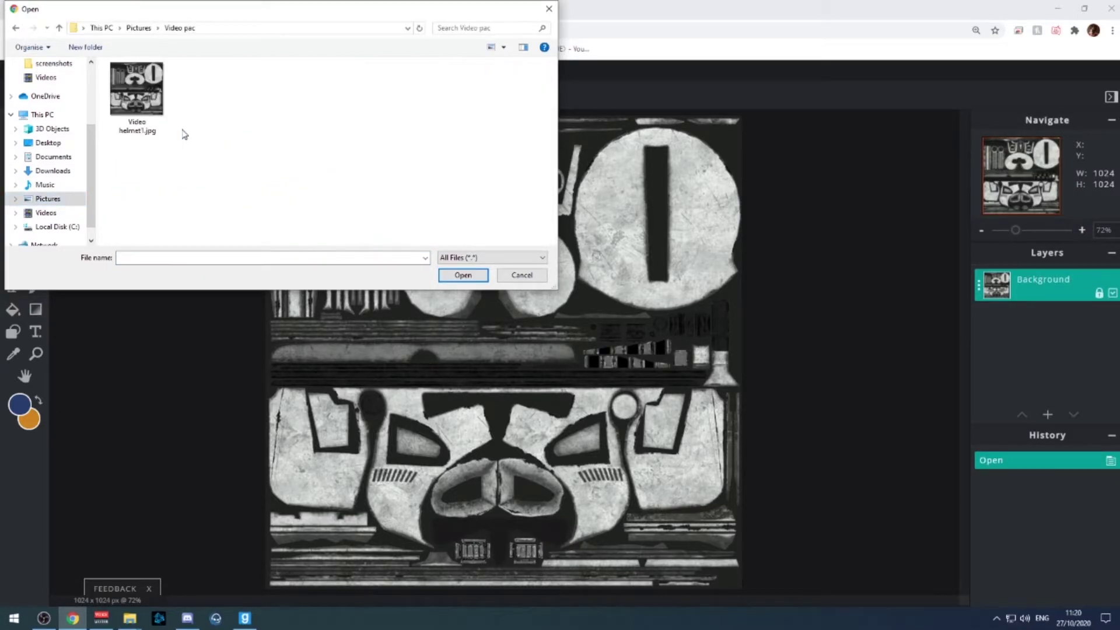
{"action": "double_click", "coordinate": [155, 103]}
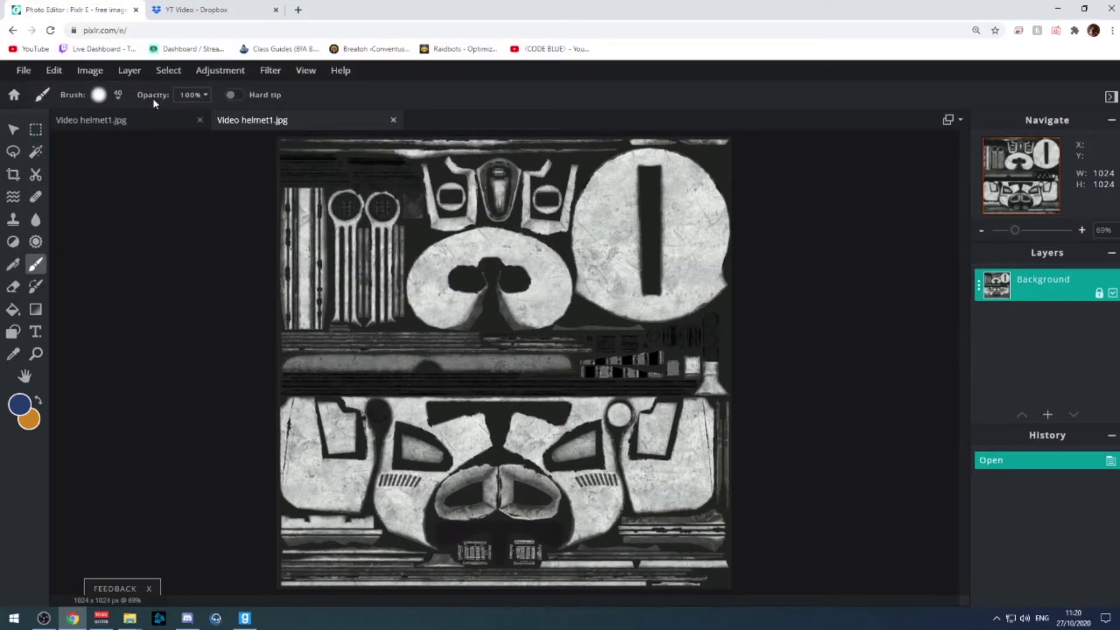
- Close the duplicate image tab and brush blue and orange strokes onto the lower pieces
{"action": "left_click", "coordinate": [393, 119]}
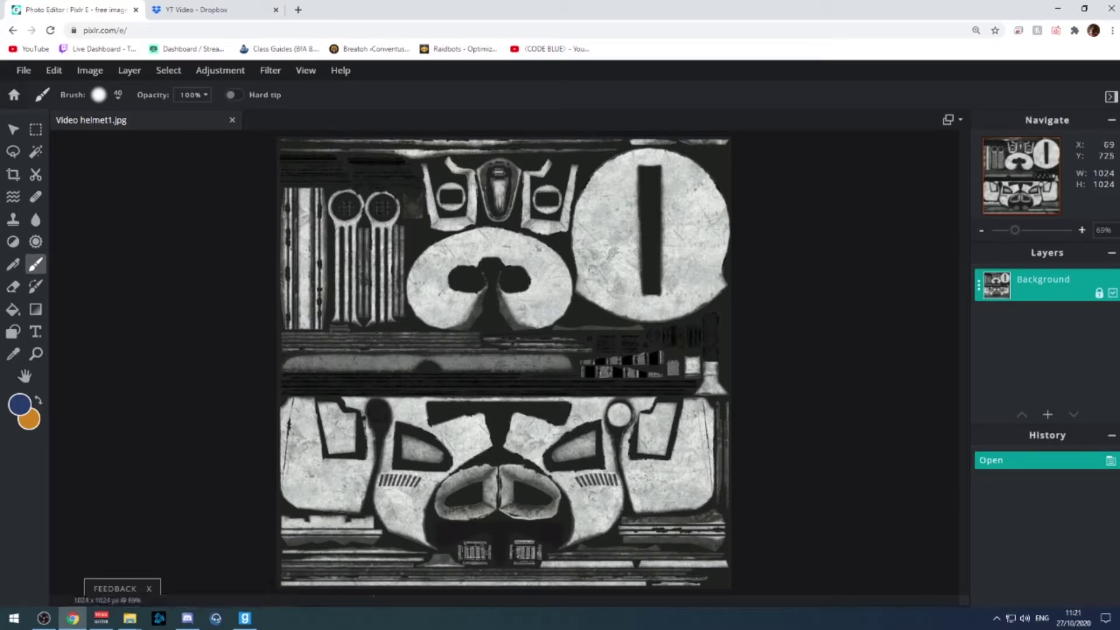
{"action": "left_click_drag", "start_coordinate": [300, 446], "coordinate": [314, 469]}
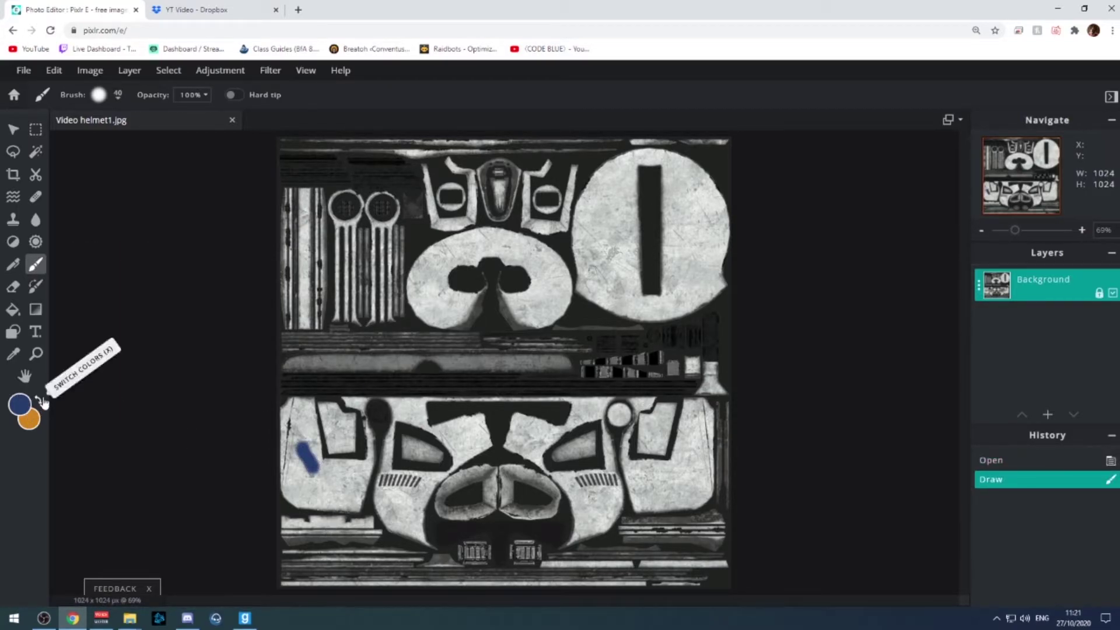
{"action": "left_click", "coordinate": [39, 401]}
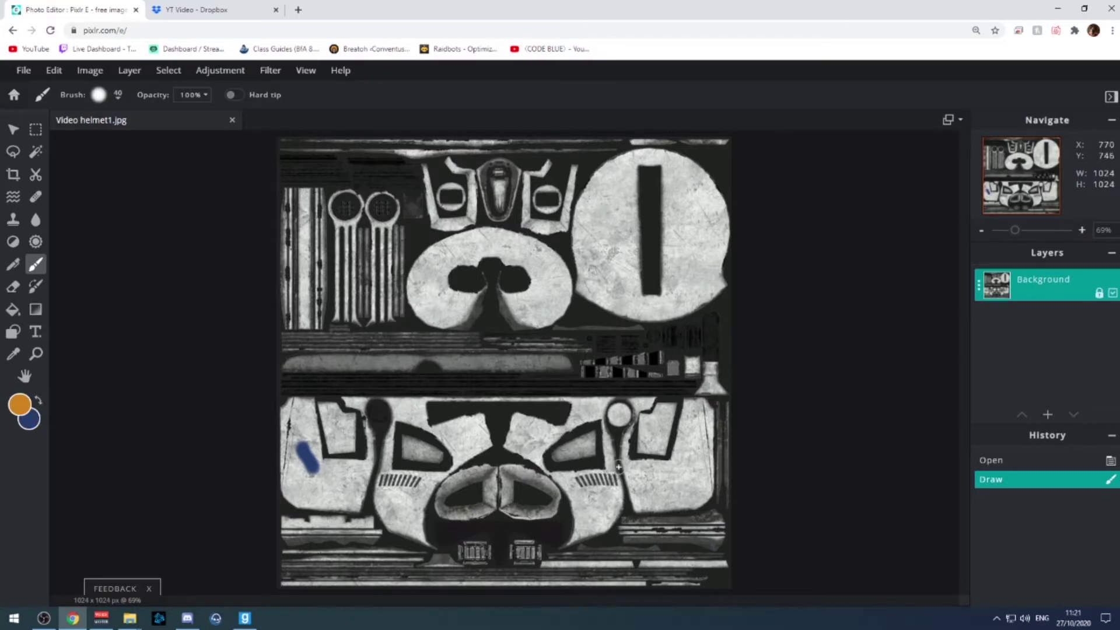
{"action": "left_click_drag", "start_coordinate": [520, 430], "coordinate": [531, 456]}
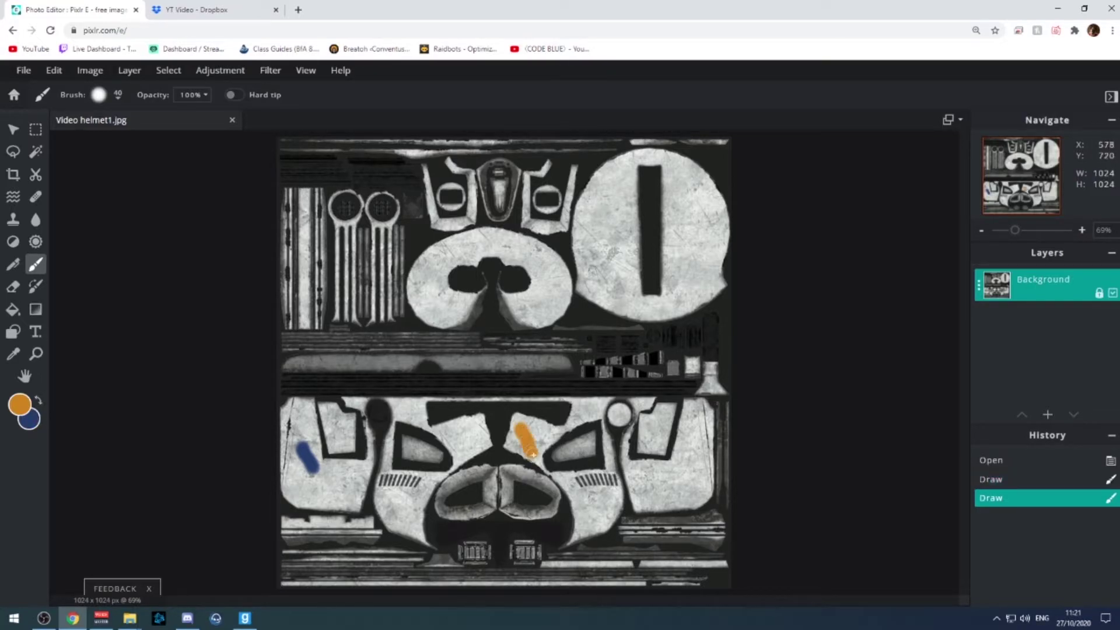
- Make yellow the brush colour and paint a stroke across the upper centre piece
{"action": "left_click", "coordinate": [29, 419]}
{"action": "left_click", "coordinate": [498, 438]}
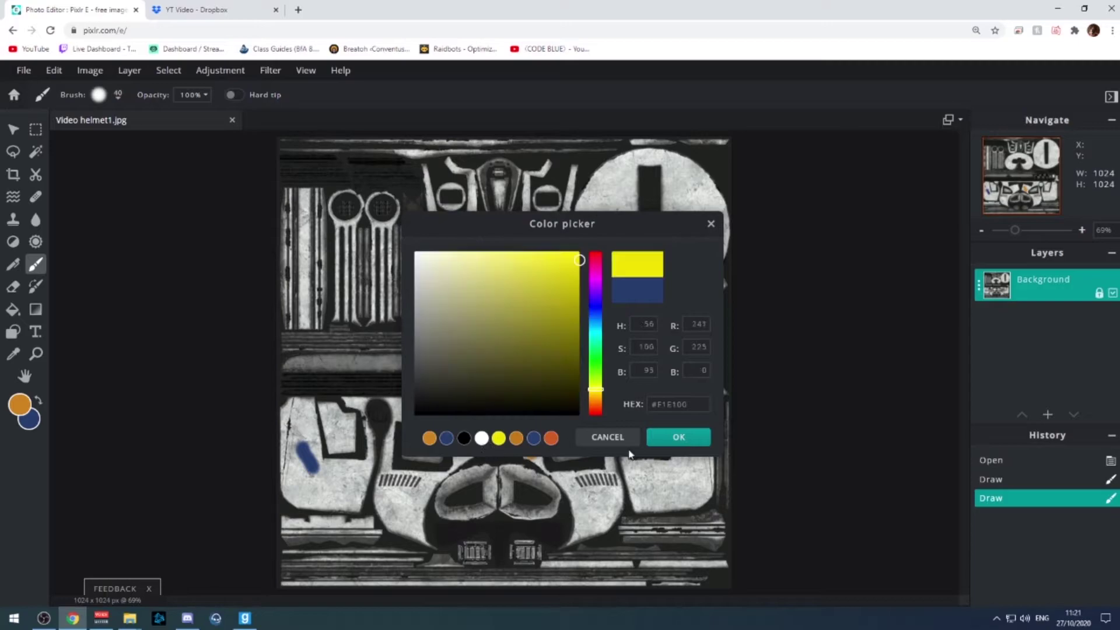
{"action": "left_click", "coordinate": [678, 437]}
{"action": "left_click", "coordinate": [38, 400]}
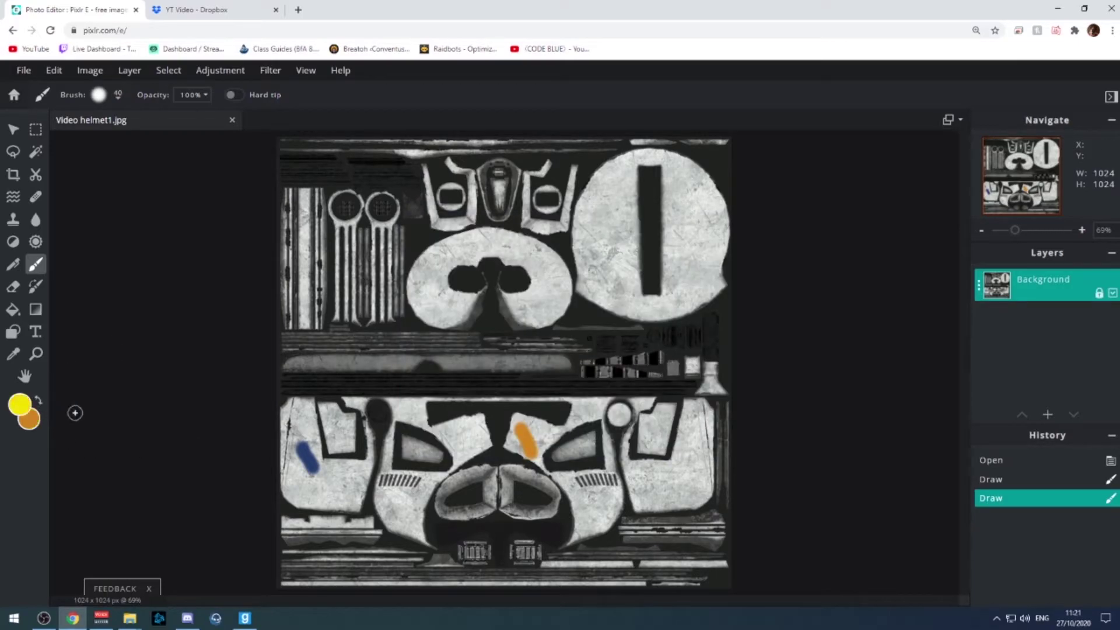
{"action": "left_click_drag", "start_coordinate": [480, 245], "coordinate": [519, 245]}
- Switch the brush colour to black and paint a mark near the top centre
{"action": "left_click", "coordinate": [29, 418]}
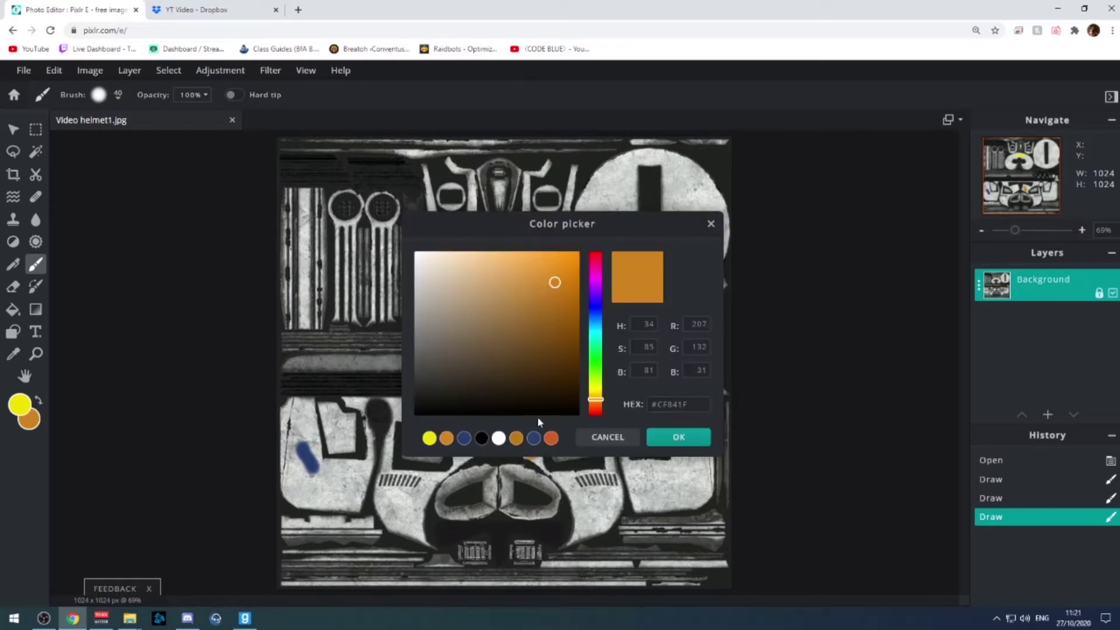
{"action": "left_click", "coordinate": [499, 438]}
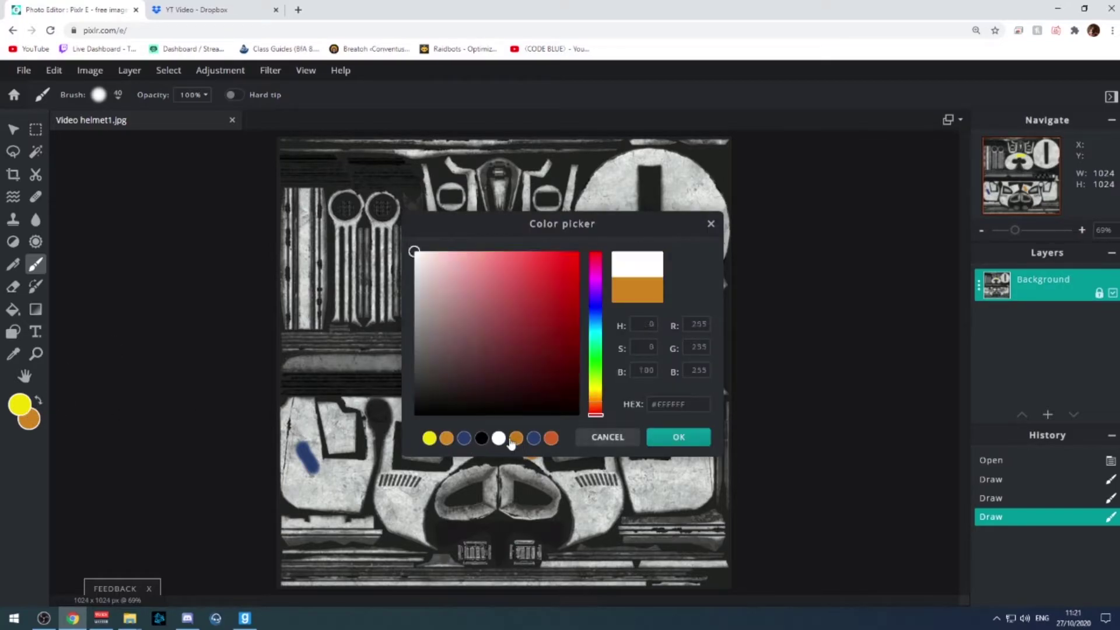
{"action": "left_click", "coordinate": [481, 438]}
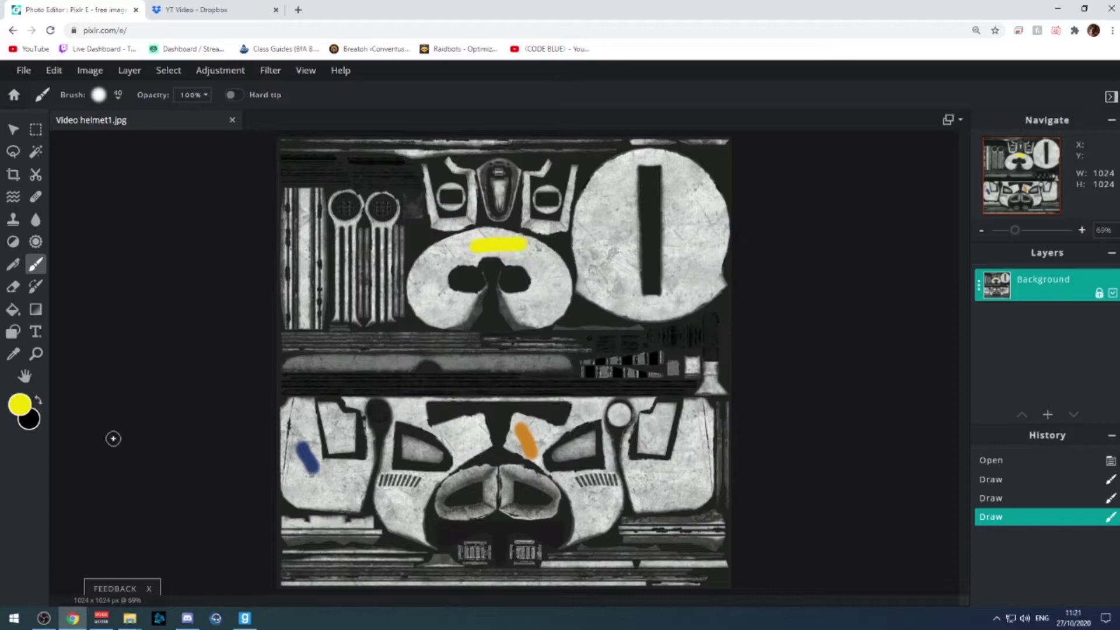
{"action": "left_click", "coordinate": [665, 441]}
{"action": "left_click", "coordinate": [38, 400]}
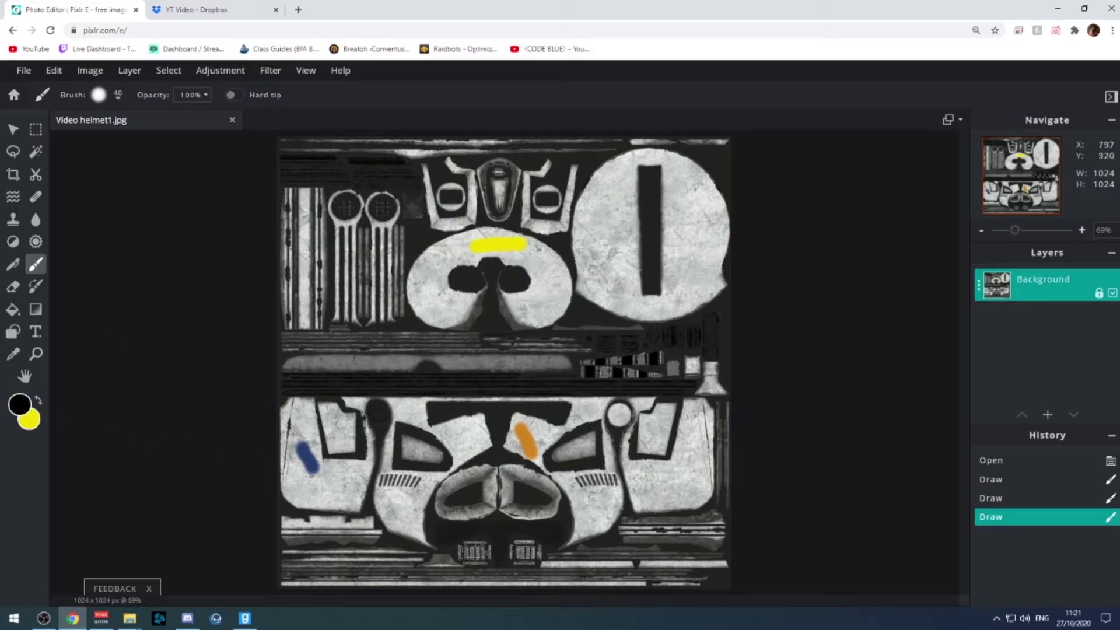
{"action": "left_click_drag", "start_coordinate": [534, 218], "coordinate": [554, 232]}
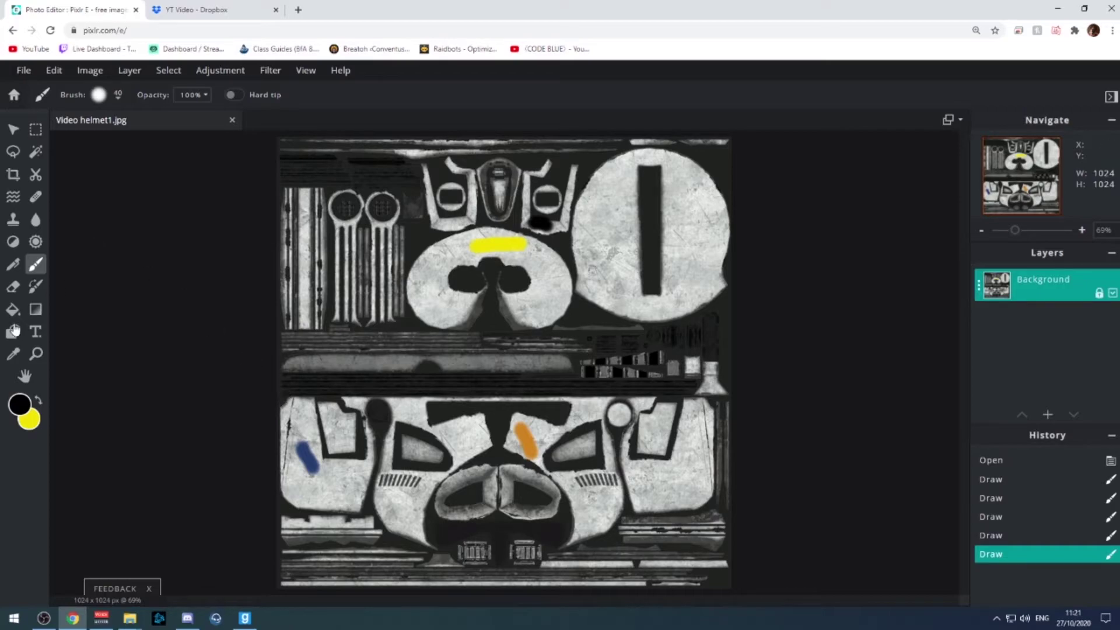
- Magic-wand the upper-right round panel and apply the cyan-orange Color lookup to turn it orange
{"action": "left_click", "coordinate": [36, 152]}
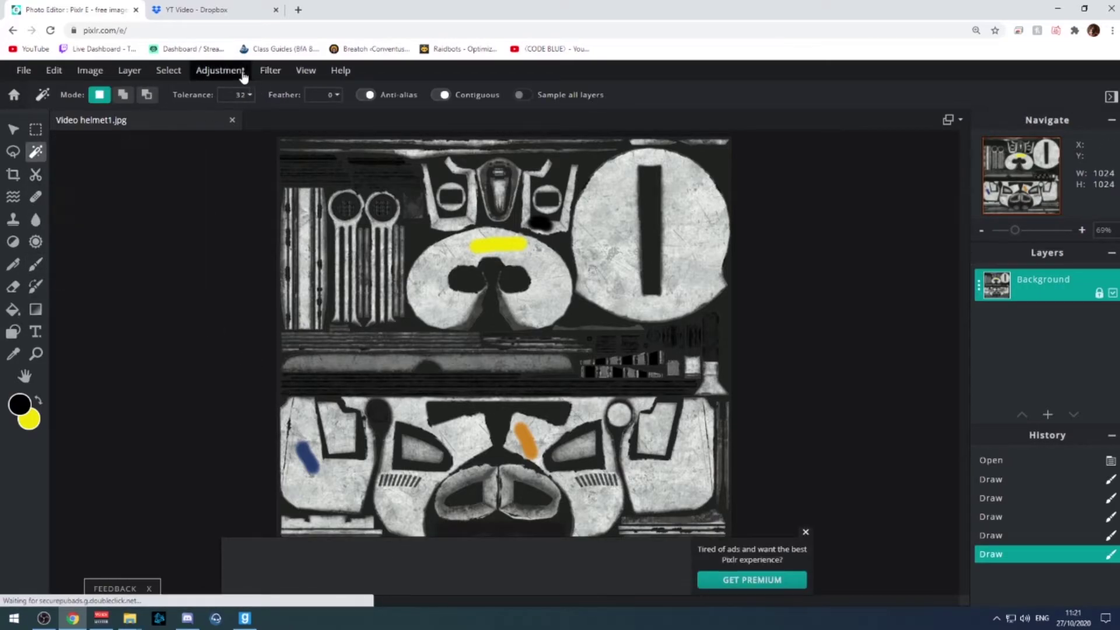
{"action": "left_click", "coordinate": [614, 239]}
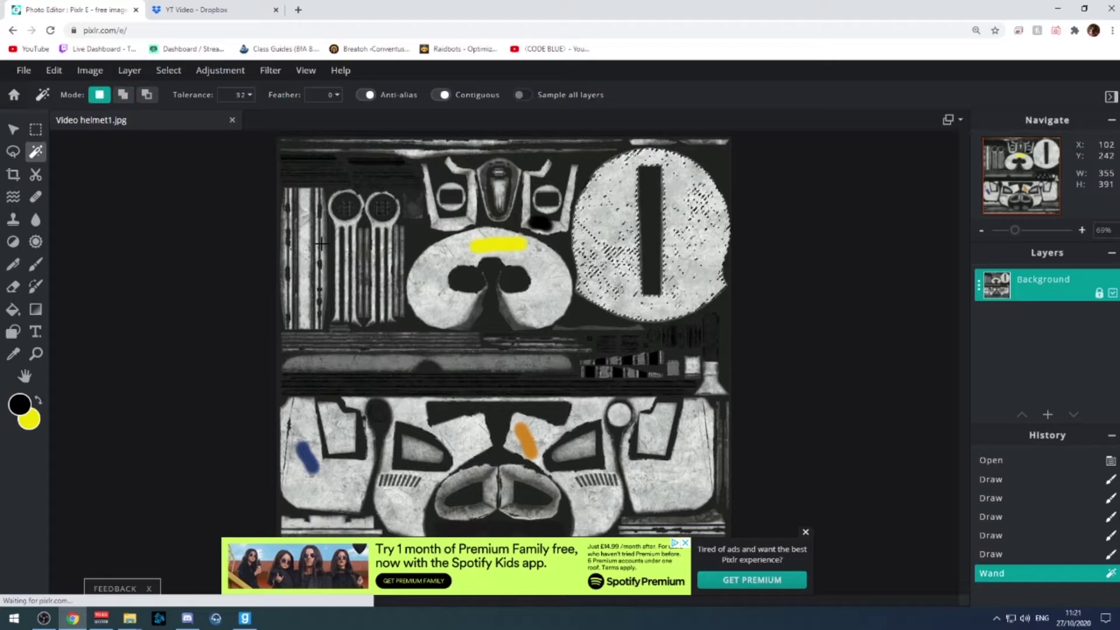
{"action": "left_click", "coordinate": [242, 73]}
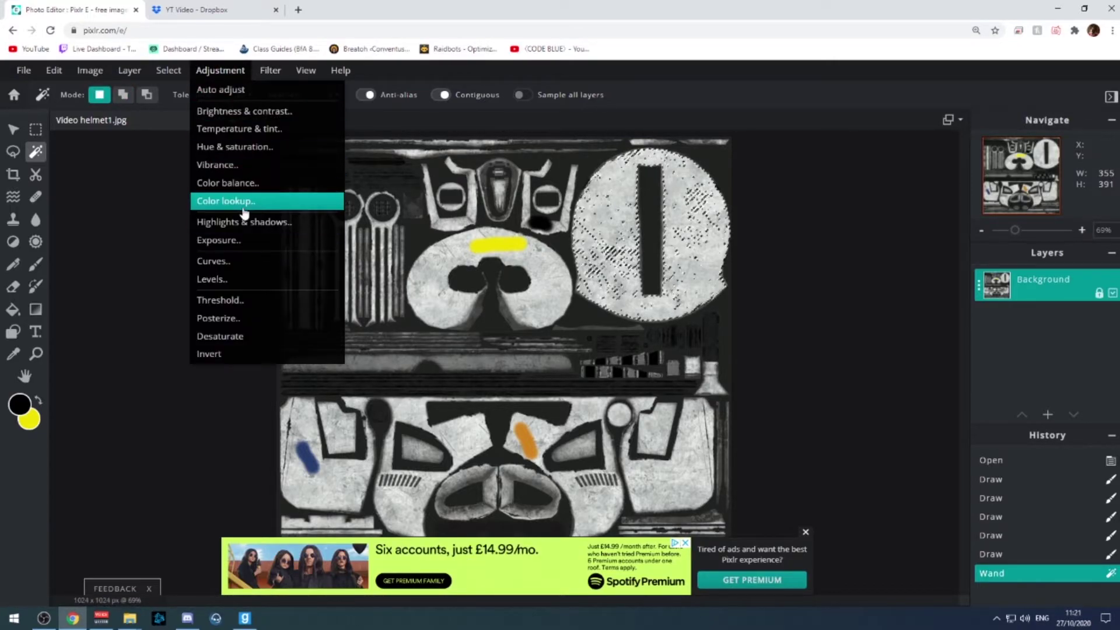
{"action": "left_click", "coordinate": [226, 201]}
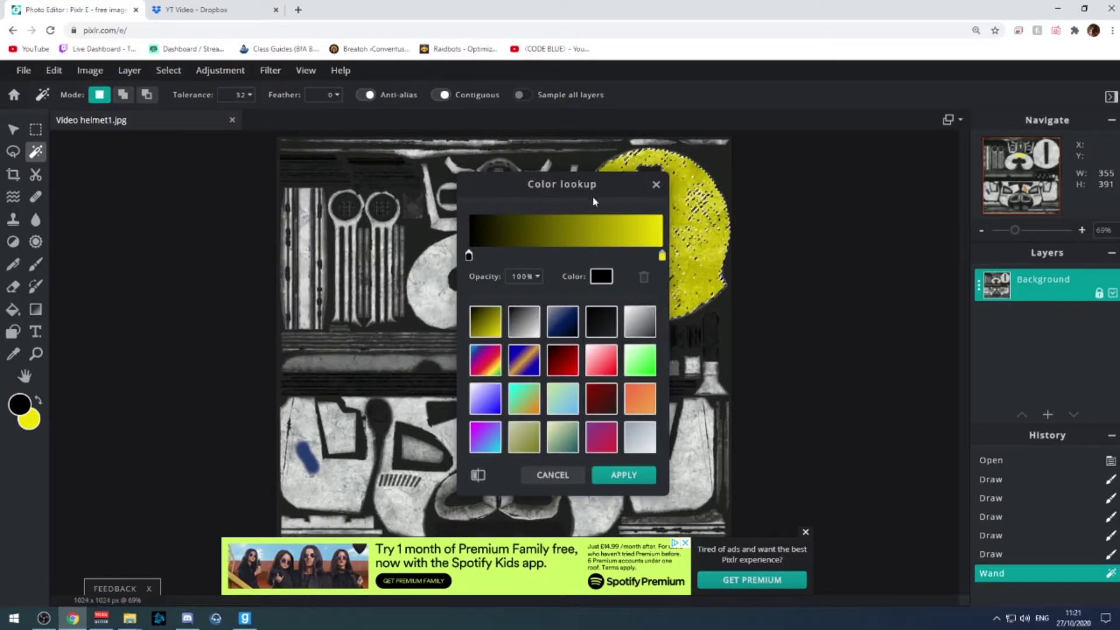
{"action": "left_click_drag", "start_coordinate": [595, 198], "coordinate": [905, 218]}
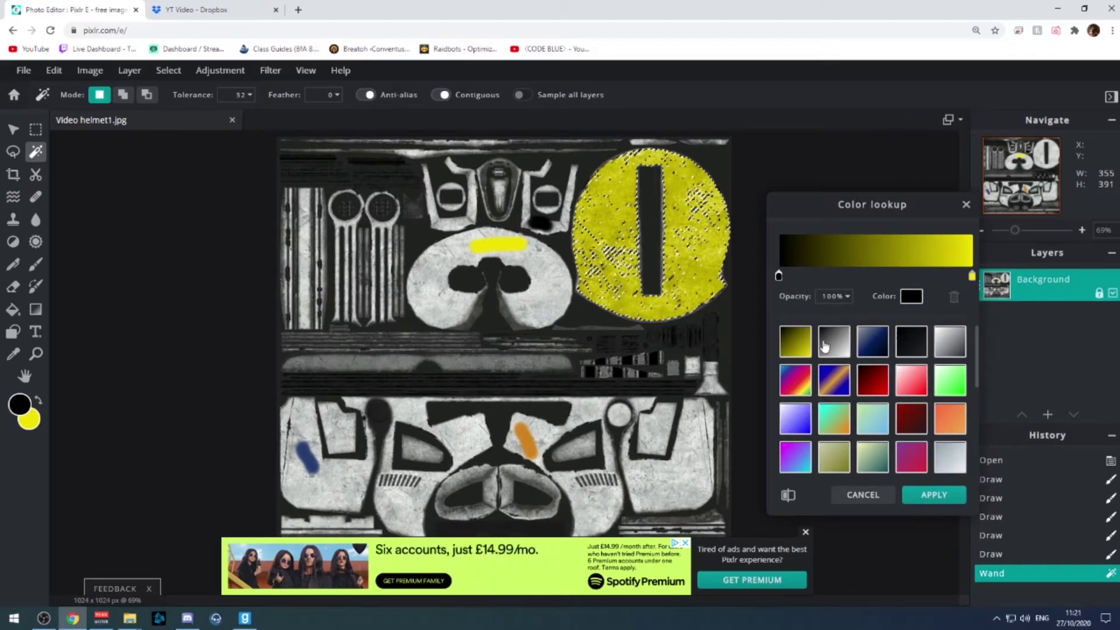
{"action": "left_click", "coordinate": [832, 420]}
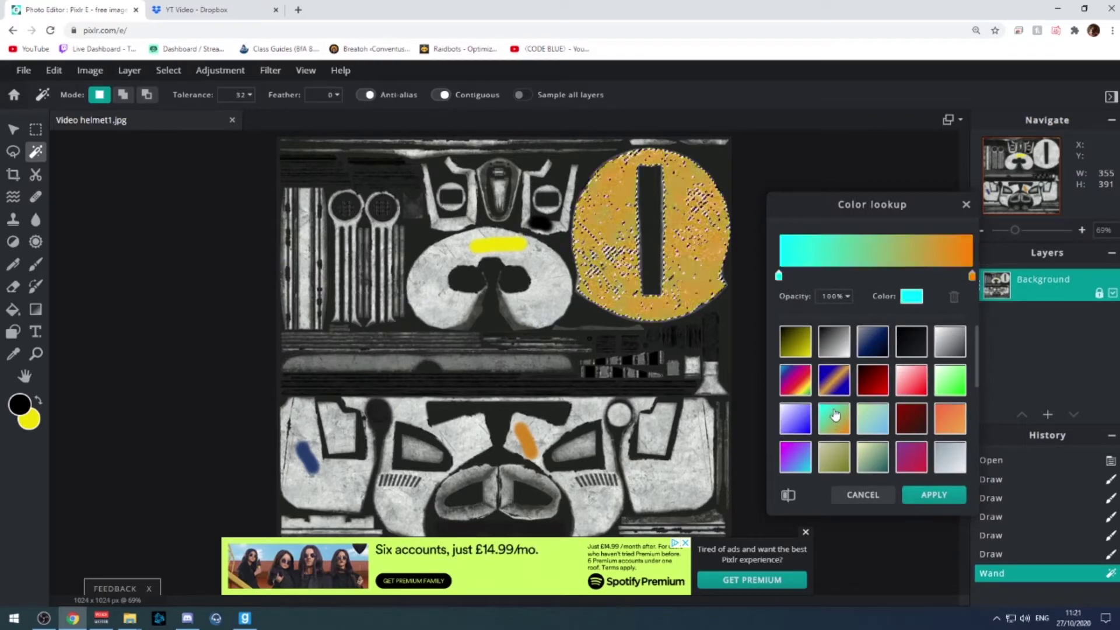
{"action": "left_click", "coordinate": [932, 494]}
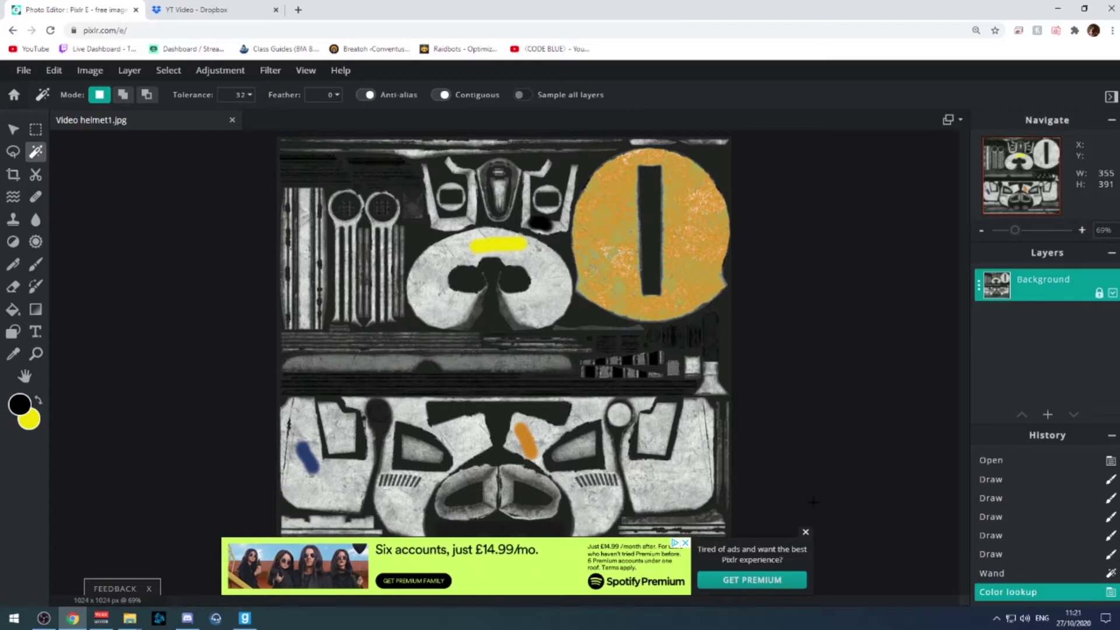
{"action": "left_click", "coordinate": [805, 531]}
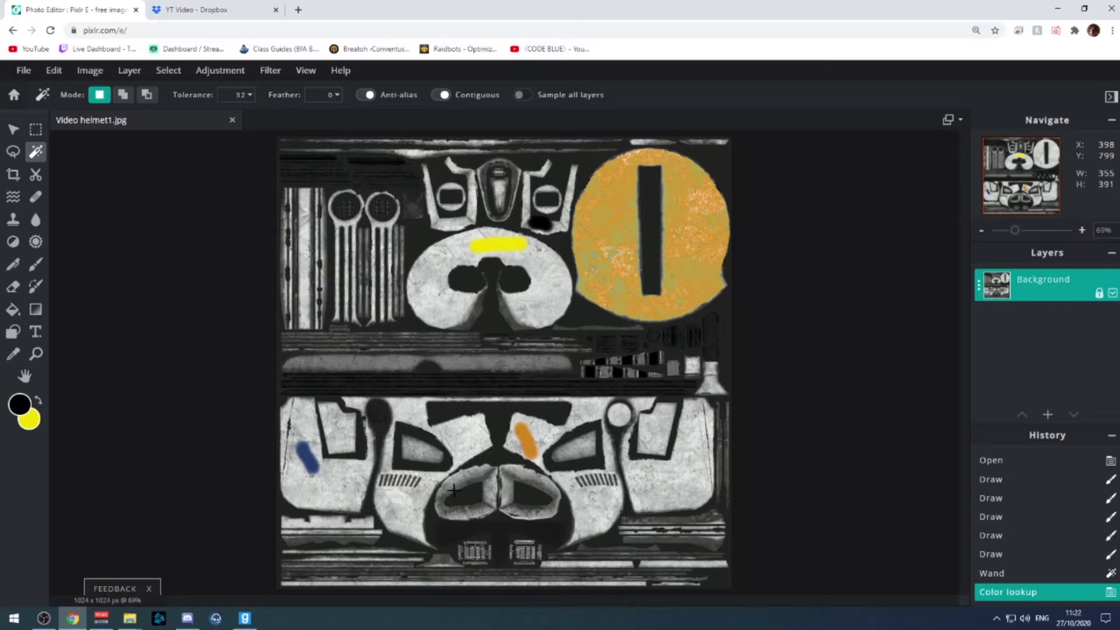
- Download the texture as Video helmet1.jpg, high-quality JPG at 1024×1024
{"action": "left_click", "coordinate": [23, 70]}
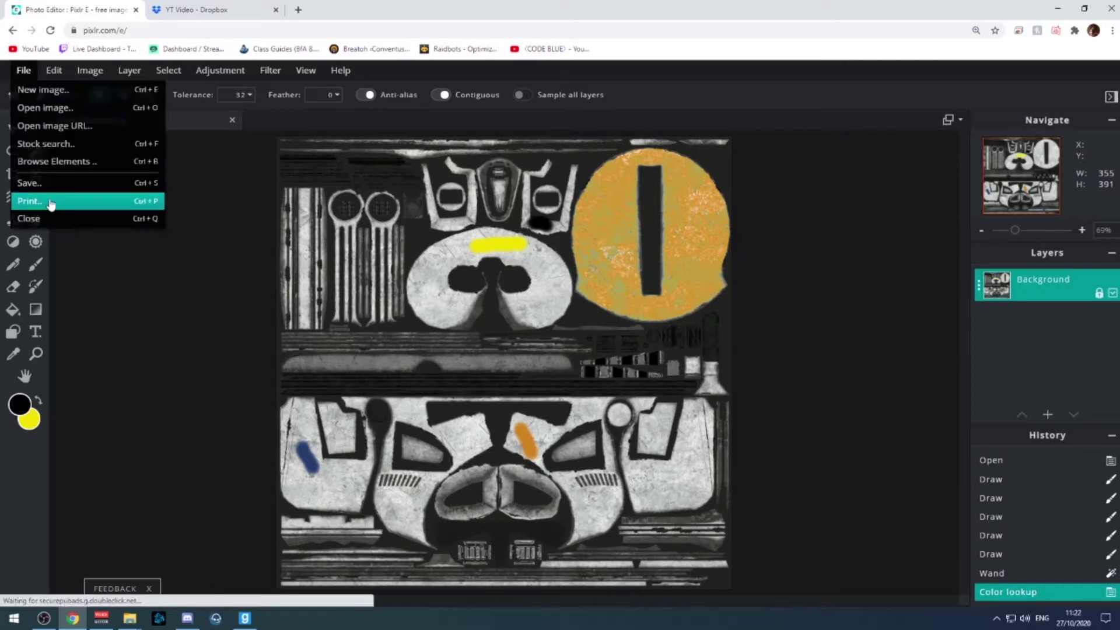
{"action": "left_click", "coordinate": [56, 184]}
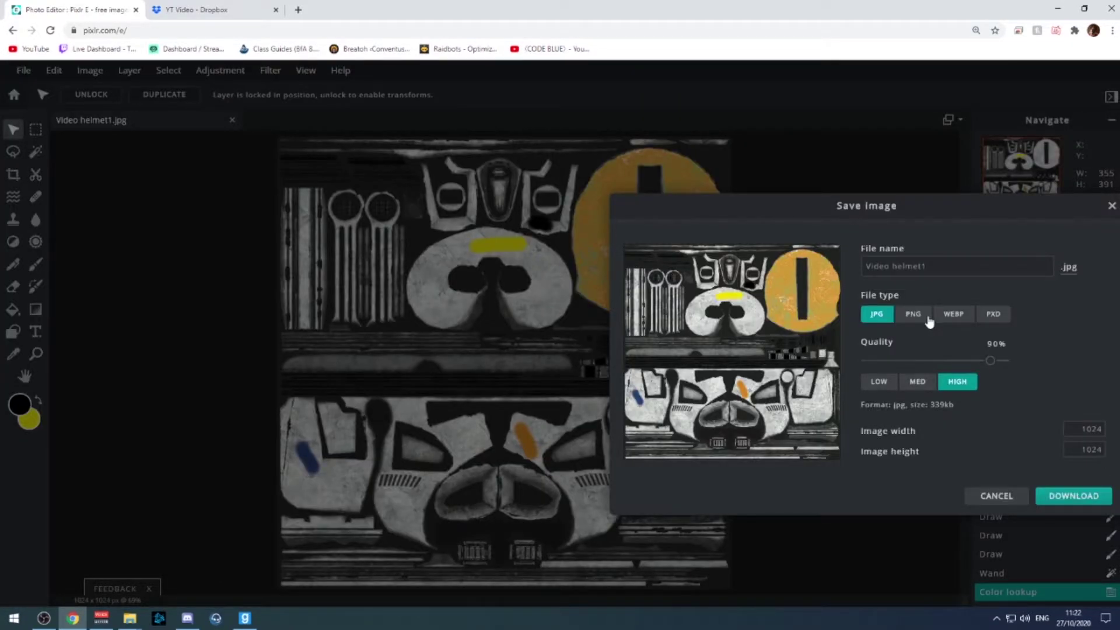
{"action": "left_click_drag", "start_coordinate": [933, 210], "coordinate": [669, 170]}
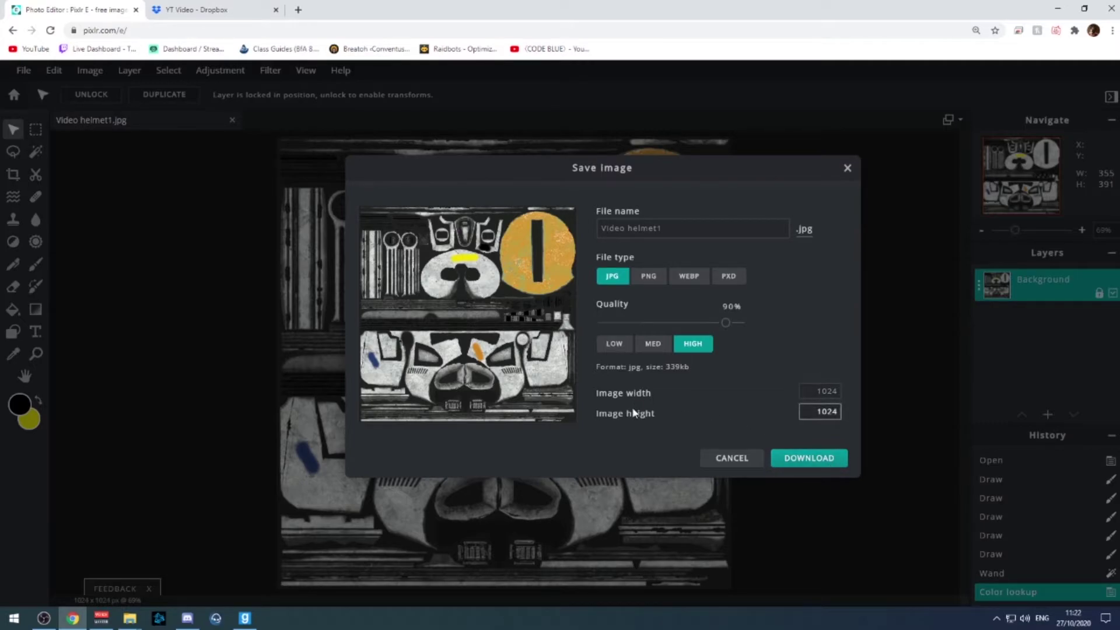
{"action": "left_click", "coordinate": [804, 459]}
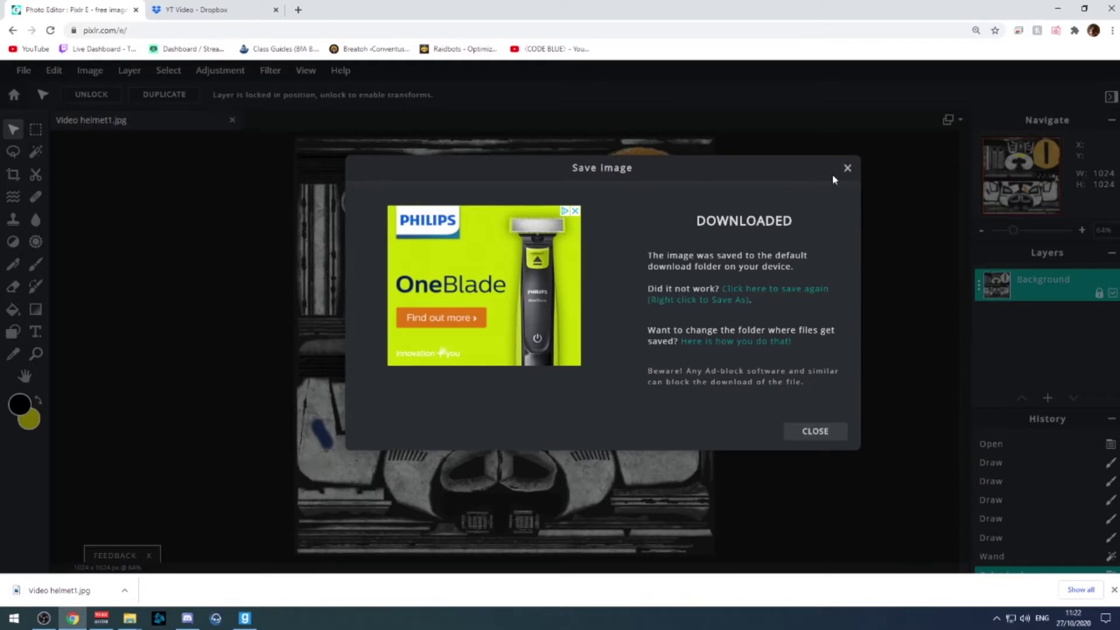
- Upload Video helmet1.jpg to the YT Video Dropbox folder and copy its view-only share link
{"action": "left_click", "coordinate": [197, 7]}
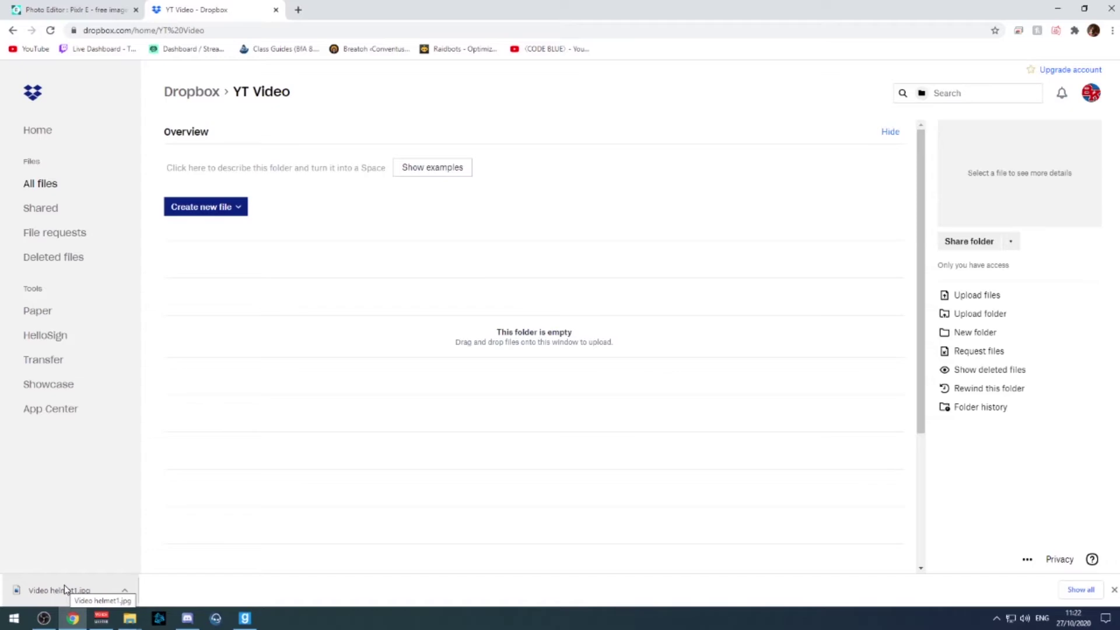
{"action": "left_click_drag", "start_coordinate": [65, 589], "coordinate": [344, 321]}
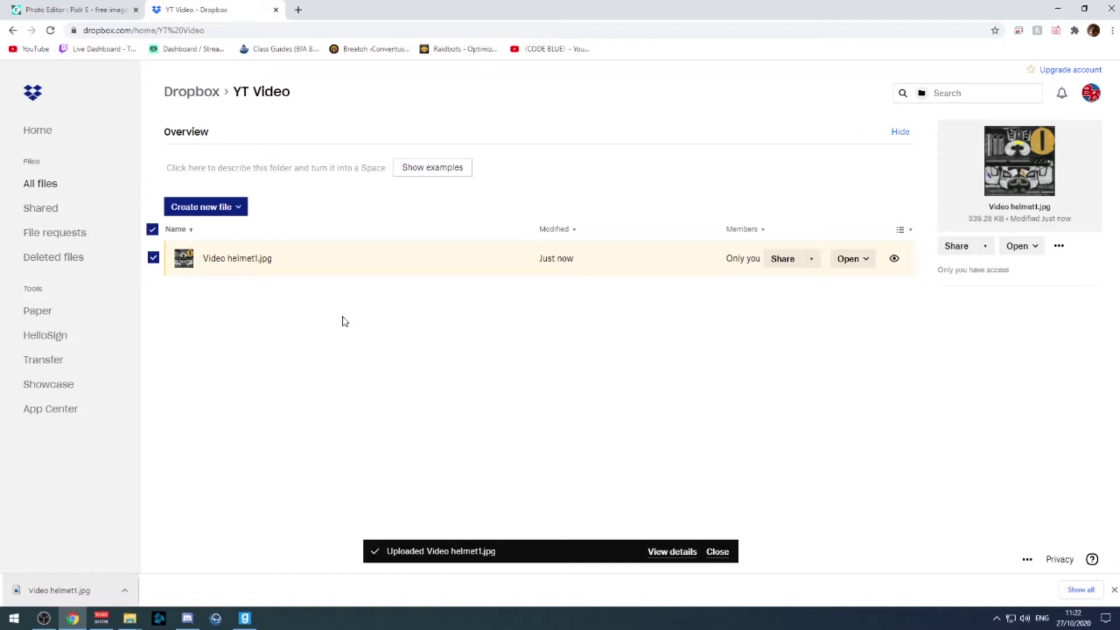
{"action": "left_click", "coordinate": [780, 258]}
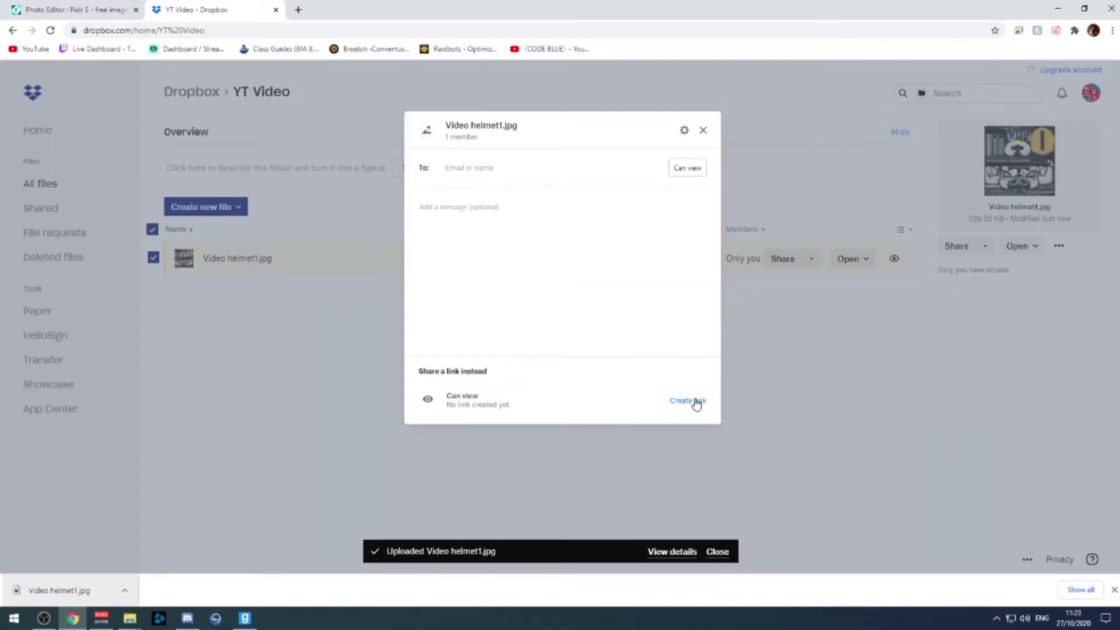
{"action": "left_click", "coordinate": [695, 401]}
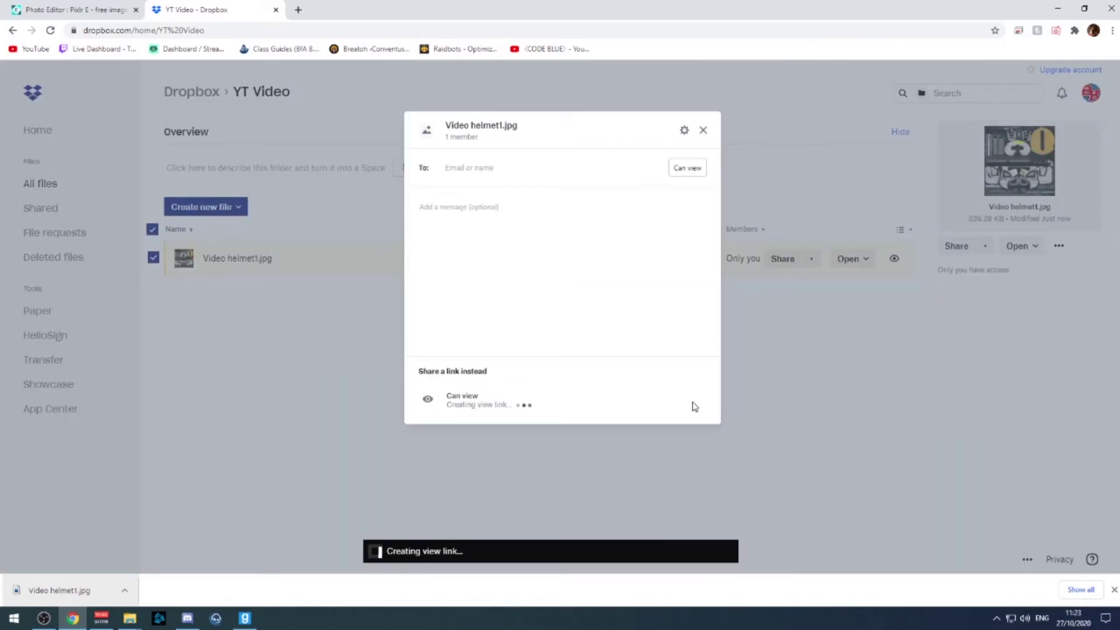
{"action": "left_click", "coordinate": [692, 403]}
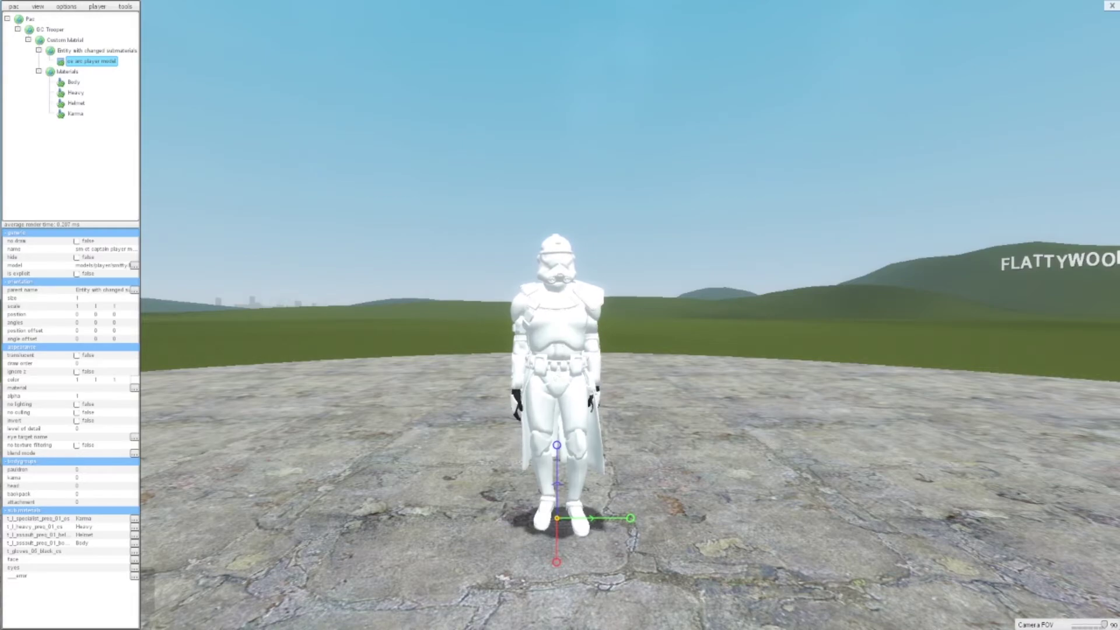
{"action": "left_click", "coordinate": [134, 266]}
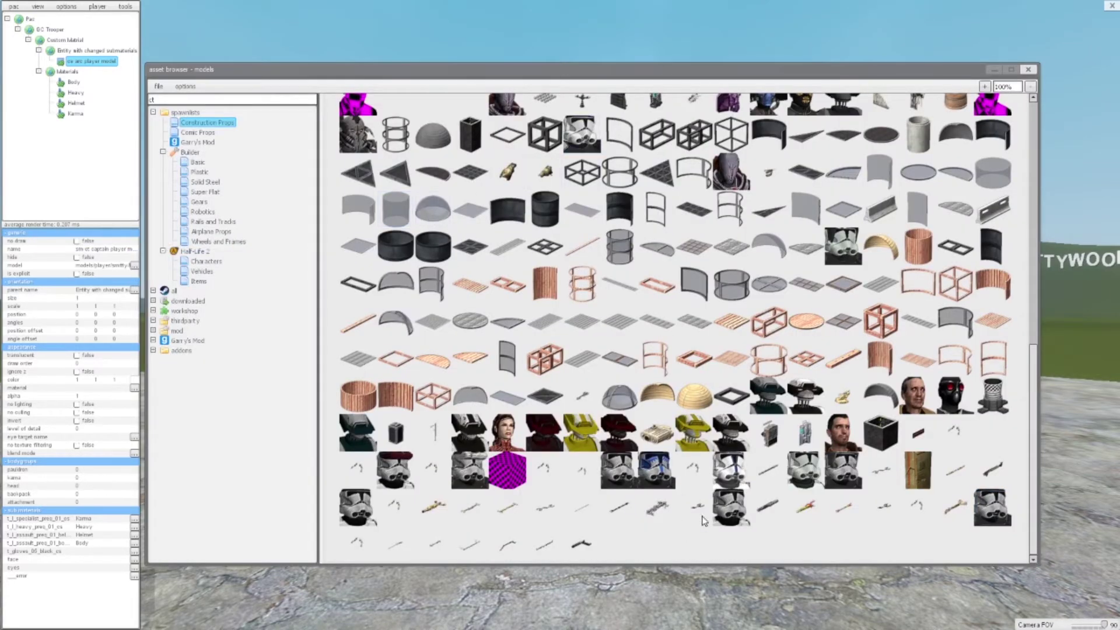
{"action": "left_click", "coordinate": [1029, 70]}
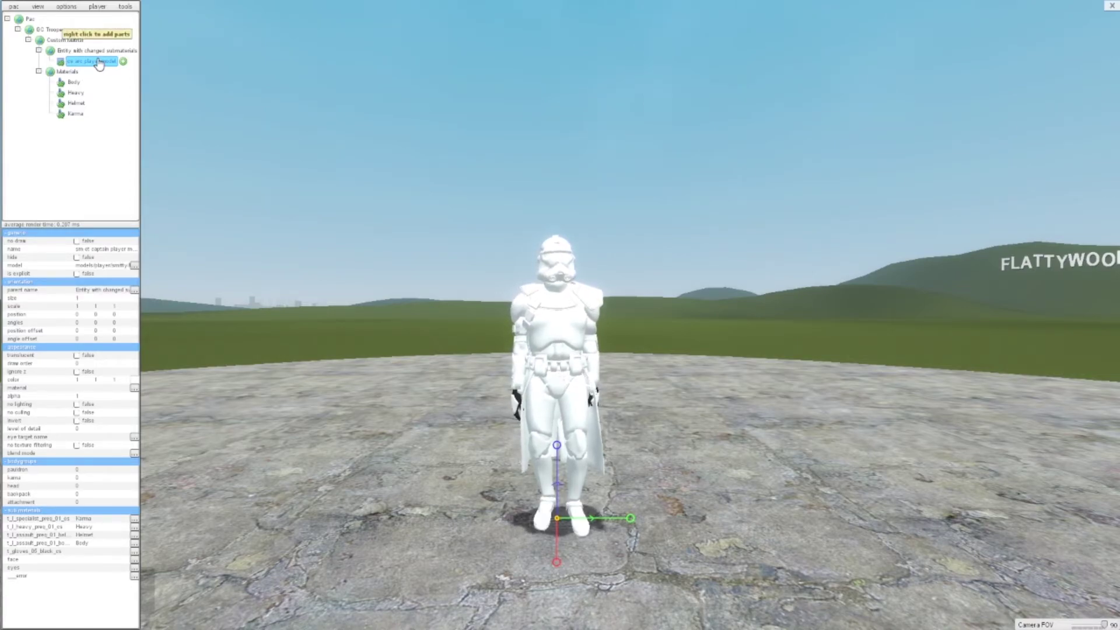
{"action": "right_click", "coordinate": [83, 172]}
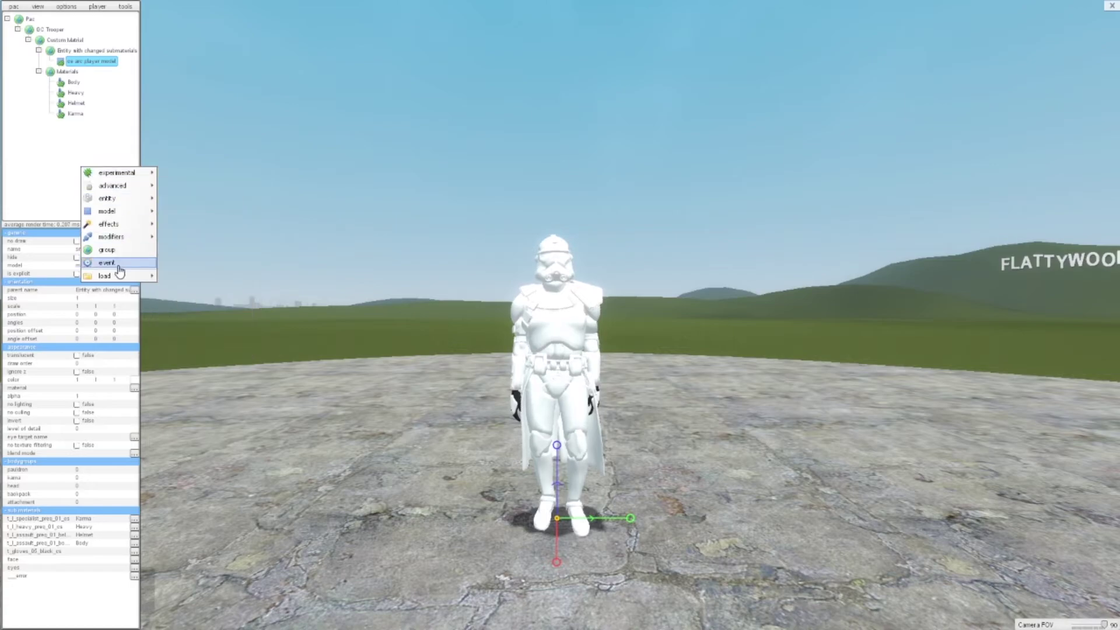
{"action": "mouse_move", "coordinate": [120, 279]}
{"action": "right_click", "coordinate": [40, 184]}
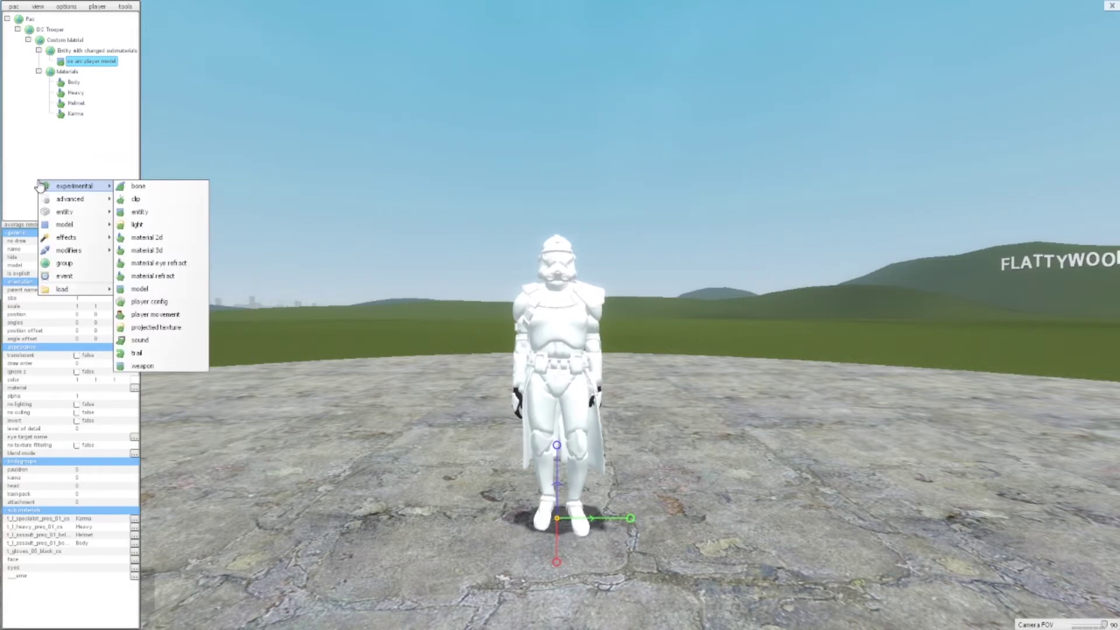
{"action": "mouse_move", "coordinate": [81, 289]}
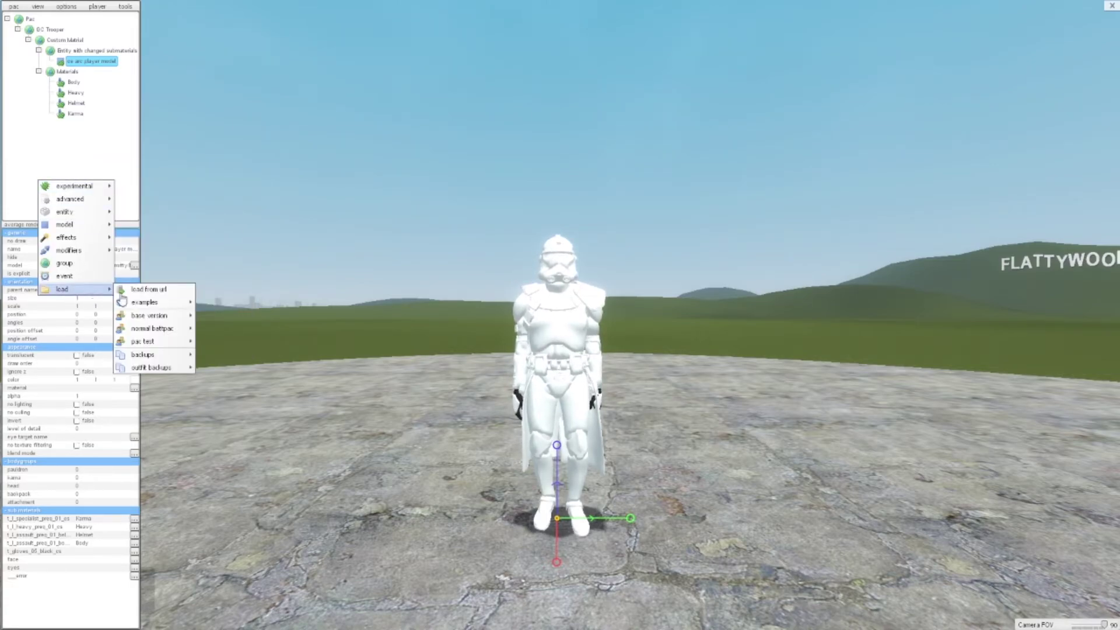
{"action": "left_click", "coordinate": [166, 290]}
{"action": "left_click", "coordinate": [570, 335]}
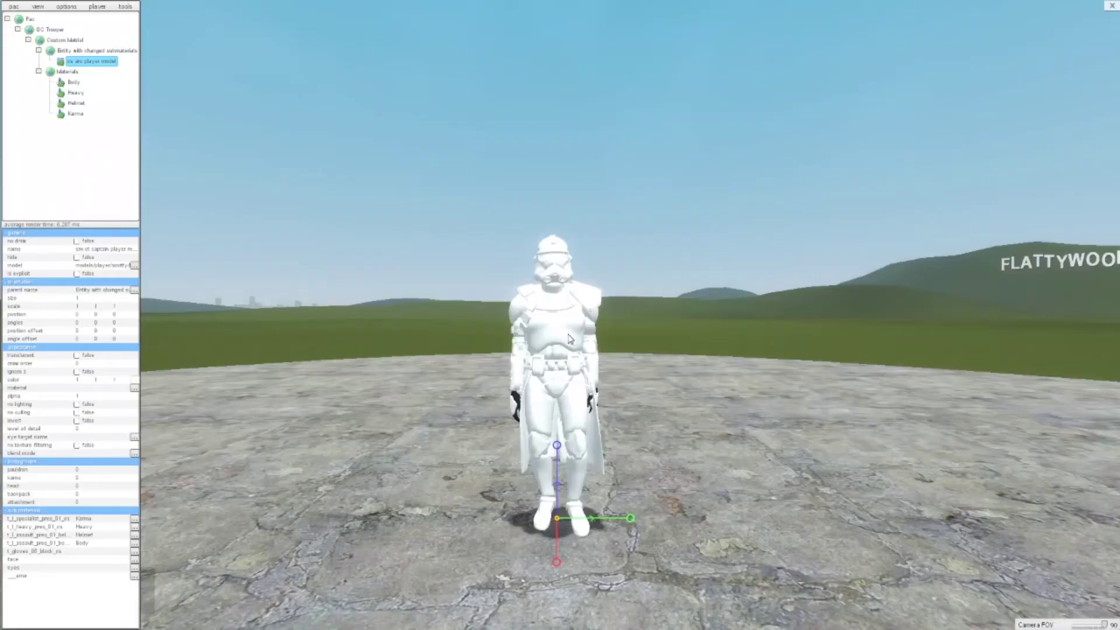
{"action": "left_click", "coordinate": [134, 269]}
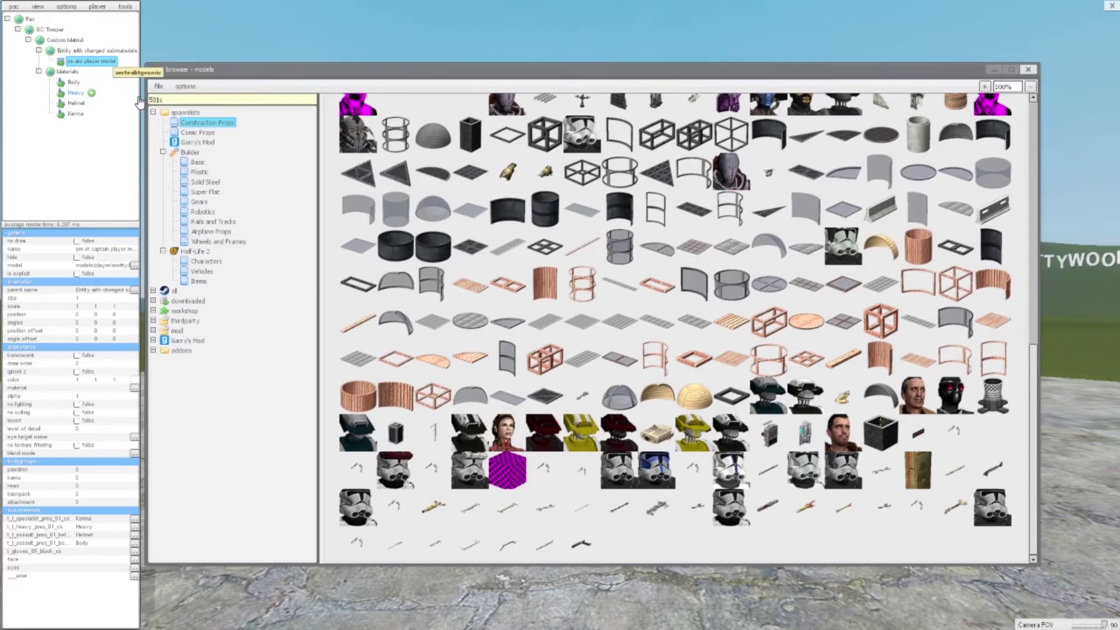
{"action": "type", "text": "501st"}
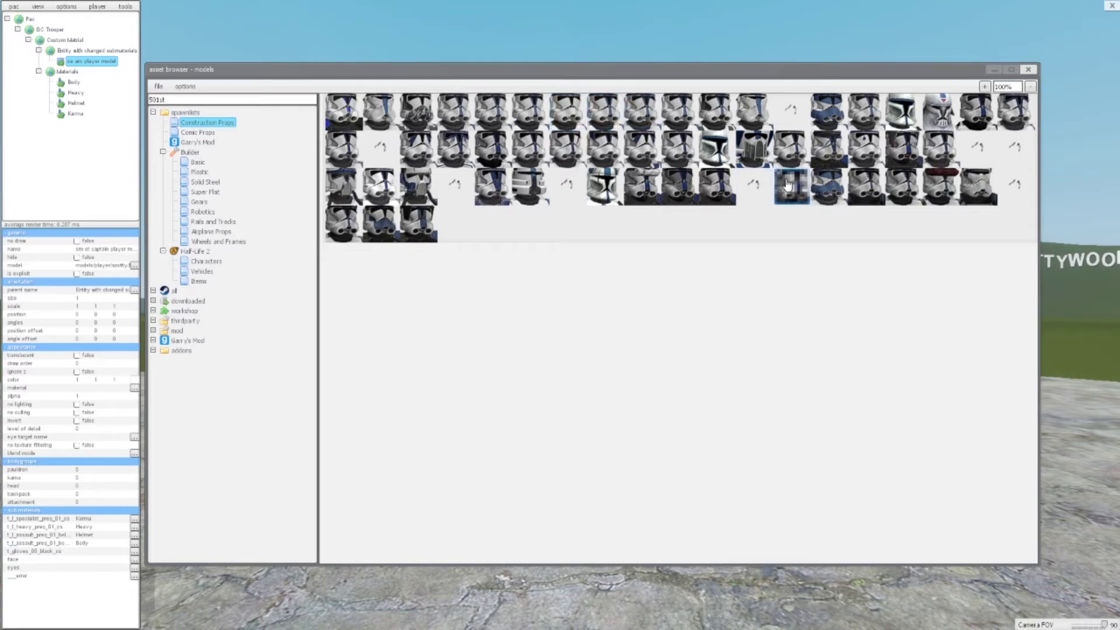
{"action": "left_click", "coordinate": [1029, 69]}
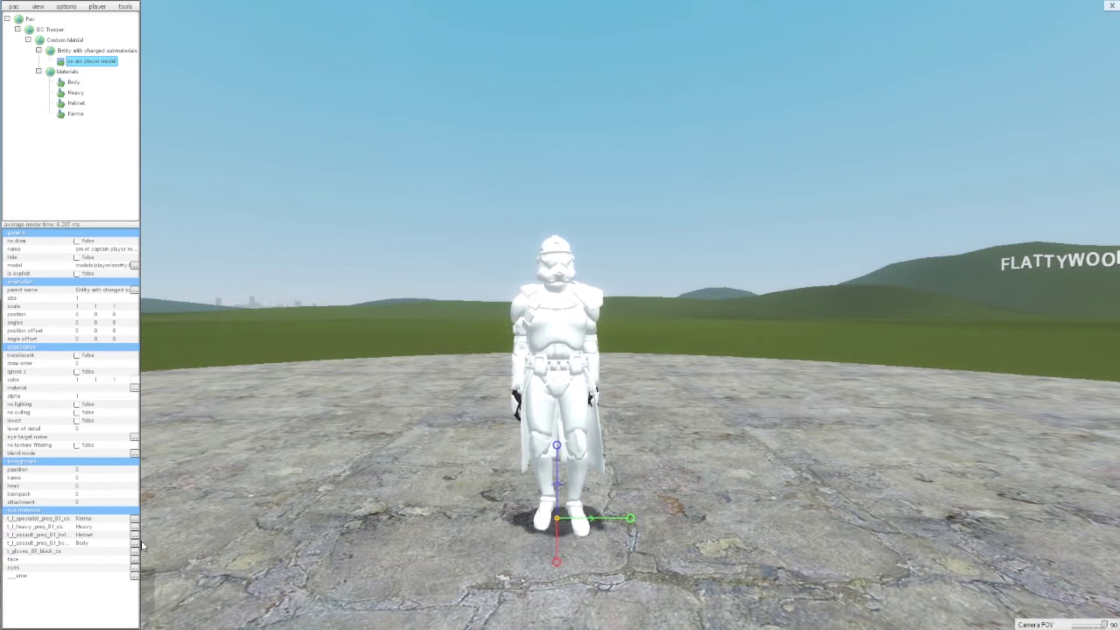
- Widen the PAC3 properties panel to show full values, then reposition the camera near the trooper
{"action": "left_click_drag", "start_coordinate": [140, 543], "coordinate": [228, 543]}
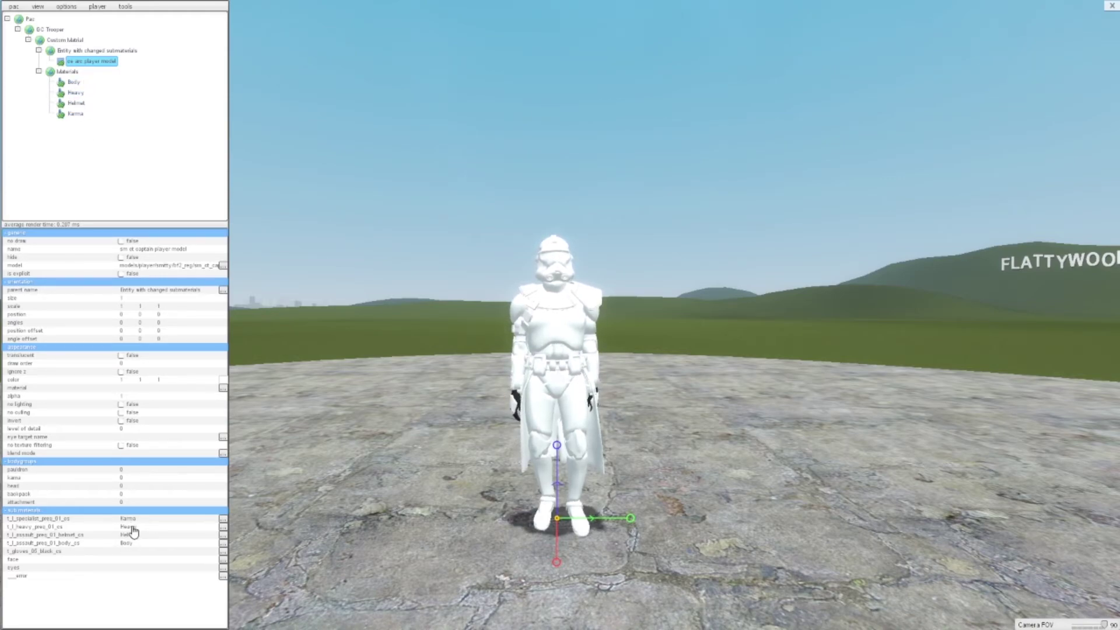
{"action": "mouse_move", "coordinate": [132, 526]}
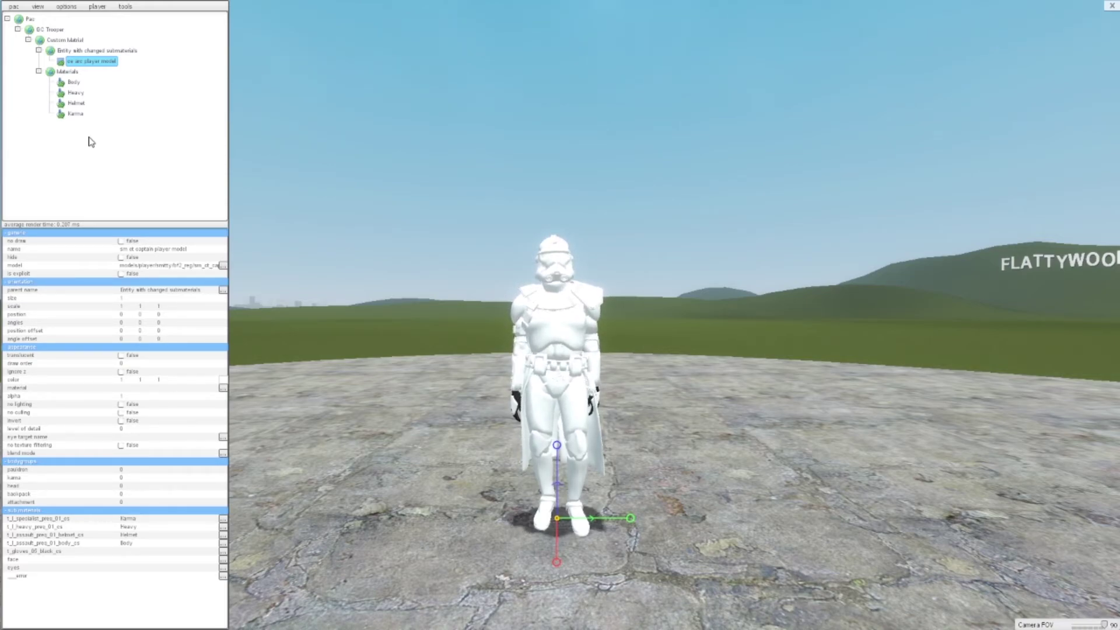
{"action": "left_click_drag", "start_coordinate": [505, 409], "coordinate": [609, 288]}
{"action": "key", "text": "w"}
{"action": "key", "text": "s"}
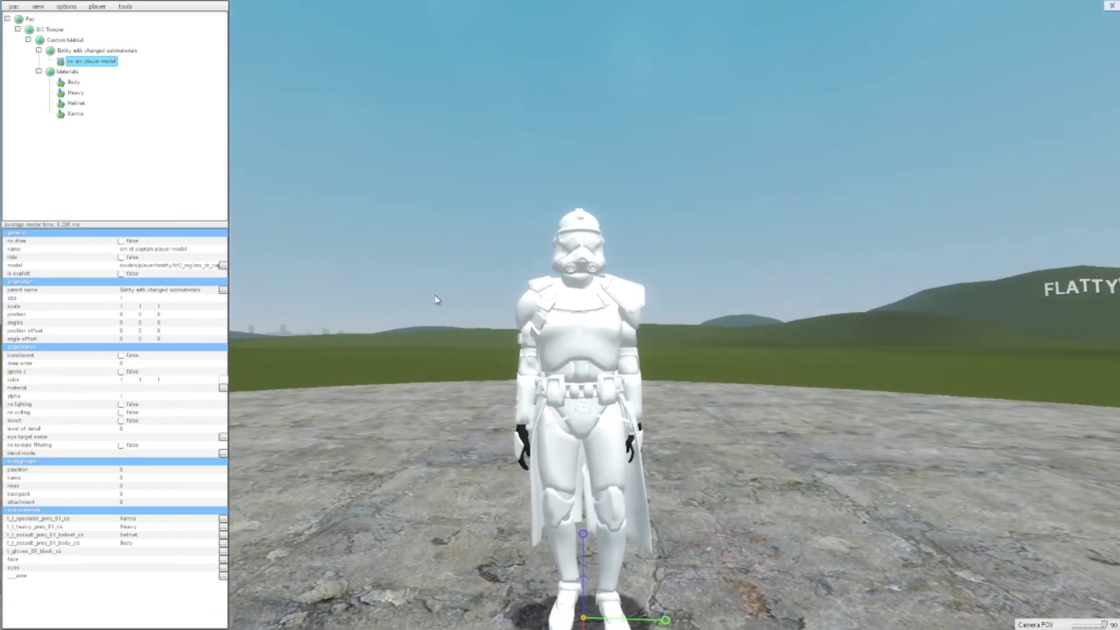
{"action": "key", "text": "d"}
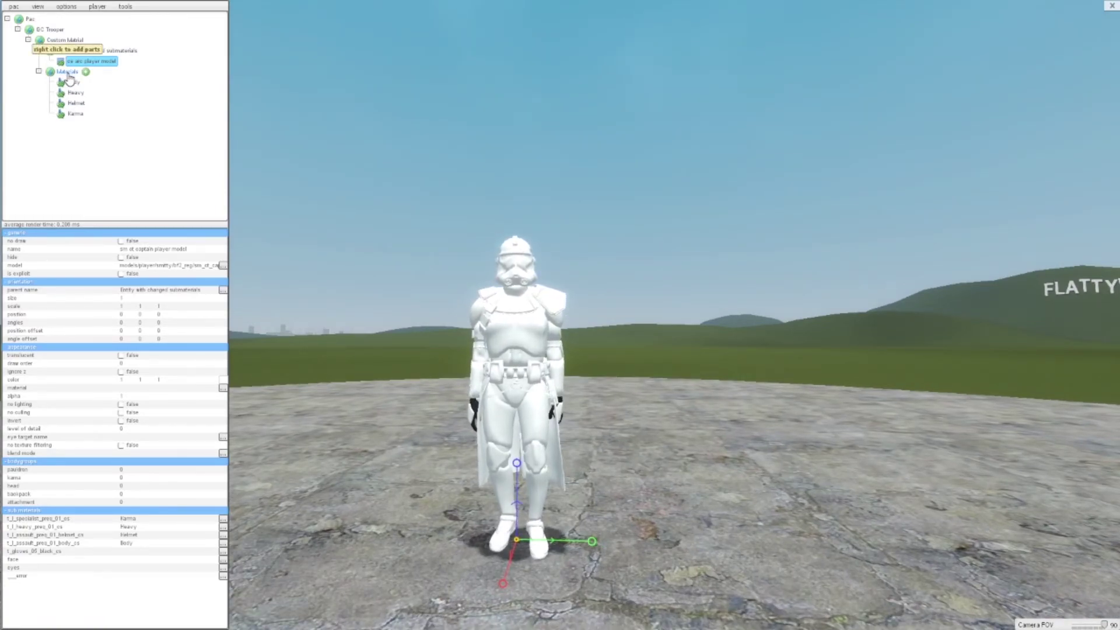
- Paste the Dropbox image link into the Helmet material's basetexture field and confirm it
{"action": "left_click", "coordinate": [76, 103]}
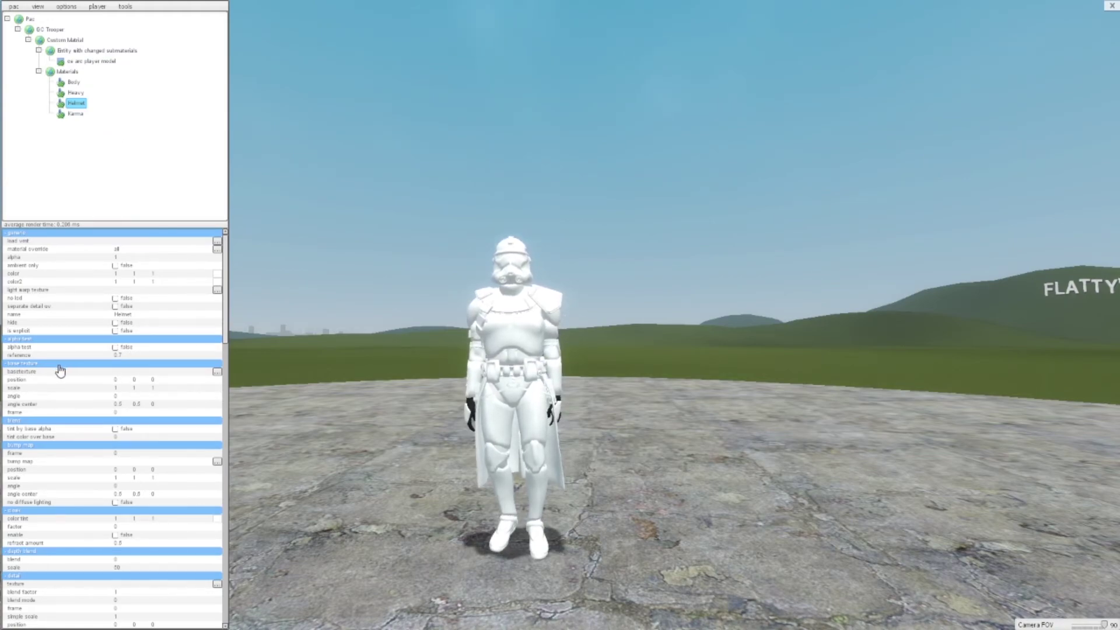
{"action": "left_click", "coordinate": [150, 375]}
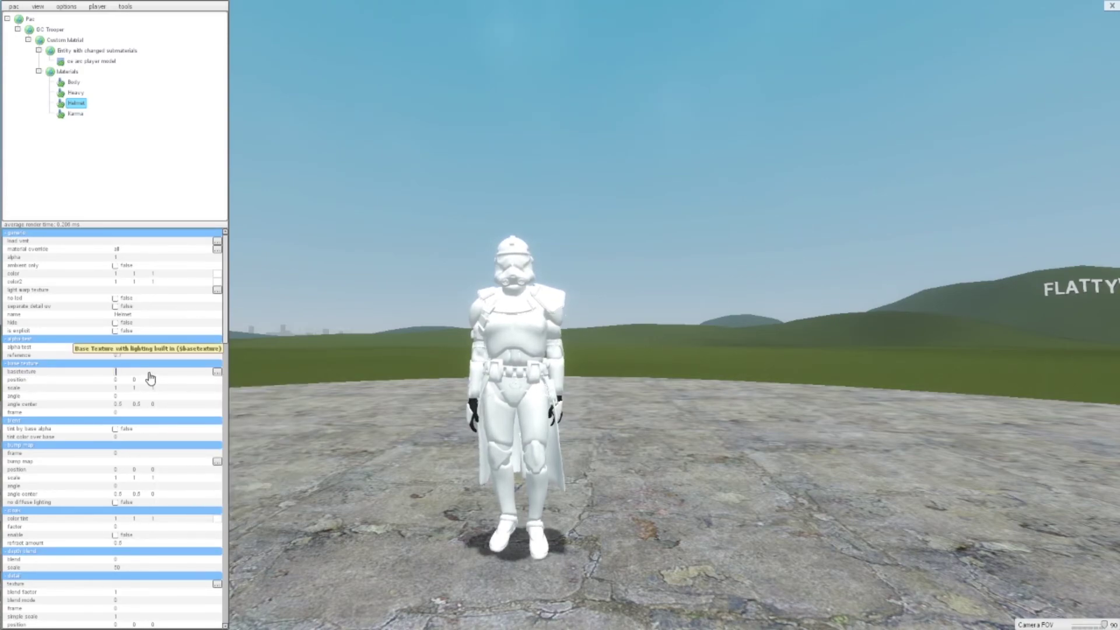
{"action": "type", "text": "https://www.dropbox.com/s/mo2ubnthamzoo6c/video%20helmet1.jpg?dl=0"}
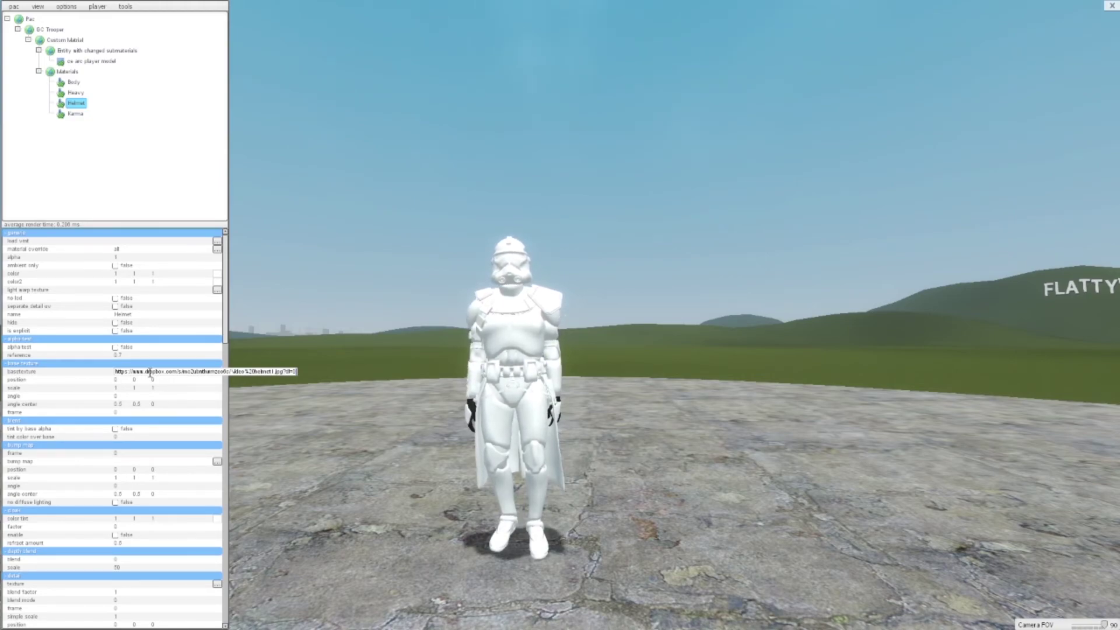
{"action": "key", "text": "Return"}
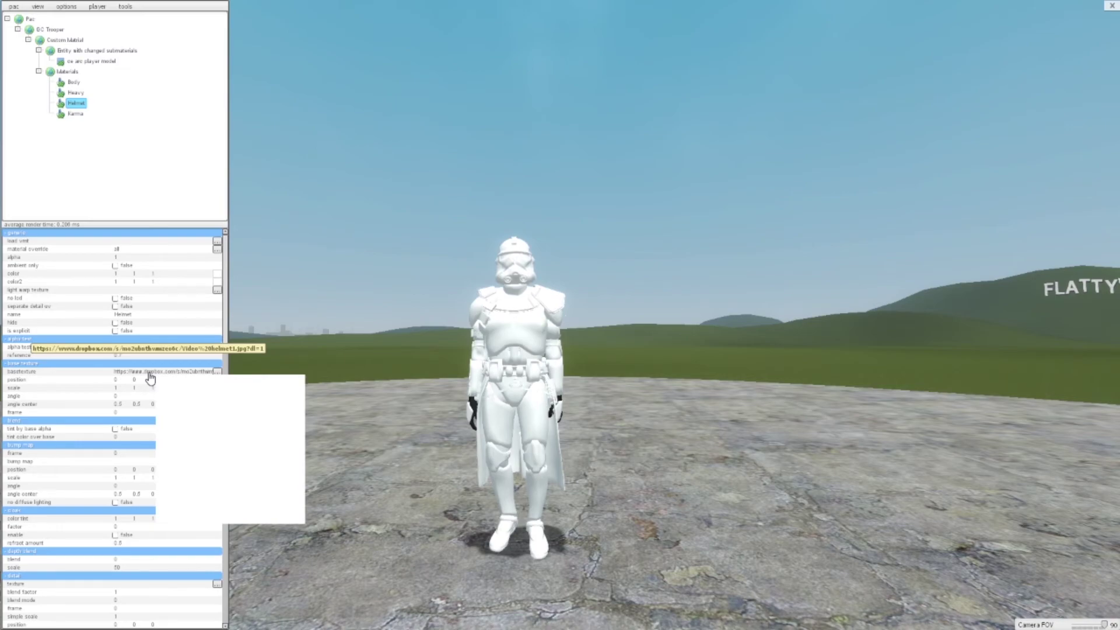
{"action": "left_click_drag", "start_coordinate": [761, 279], "coordinate": [752, 317]}
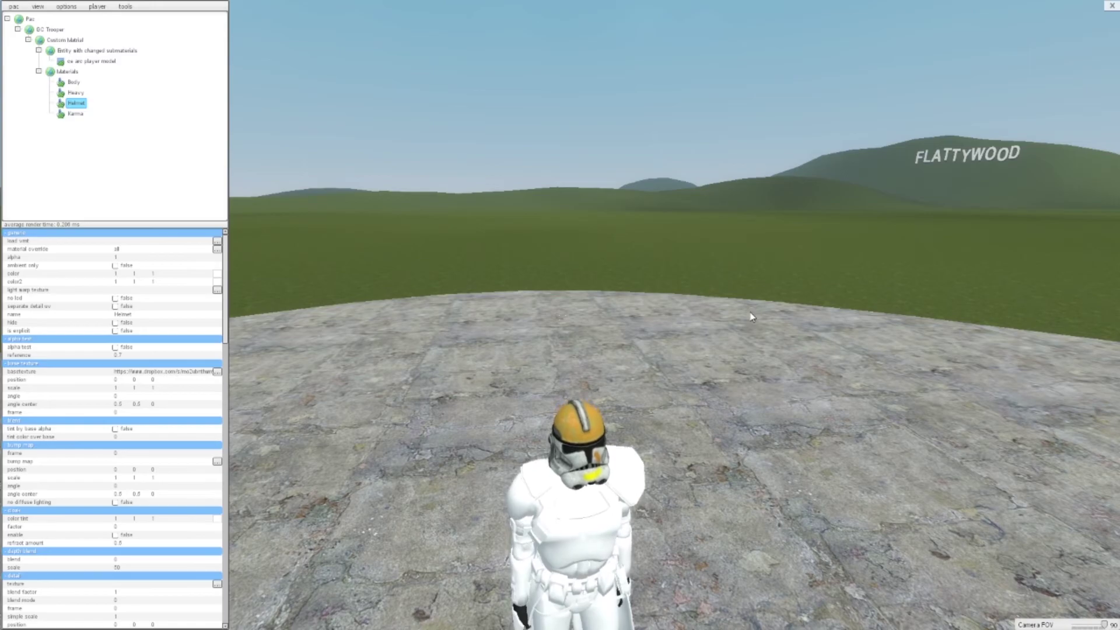
- Orbit and zoom around the trooper to inspect the recoloured helmet from the side, front and above
{"action": "left_click_drag", "start_coordinate": [726, 301], "coordinate": [666, 279]}
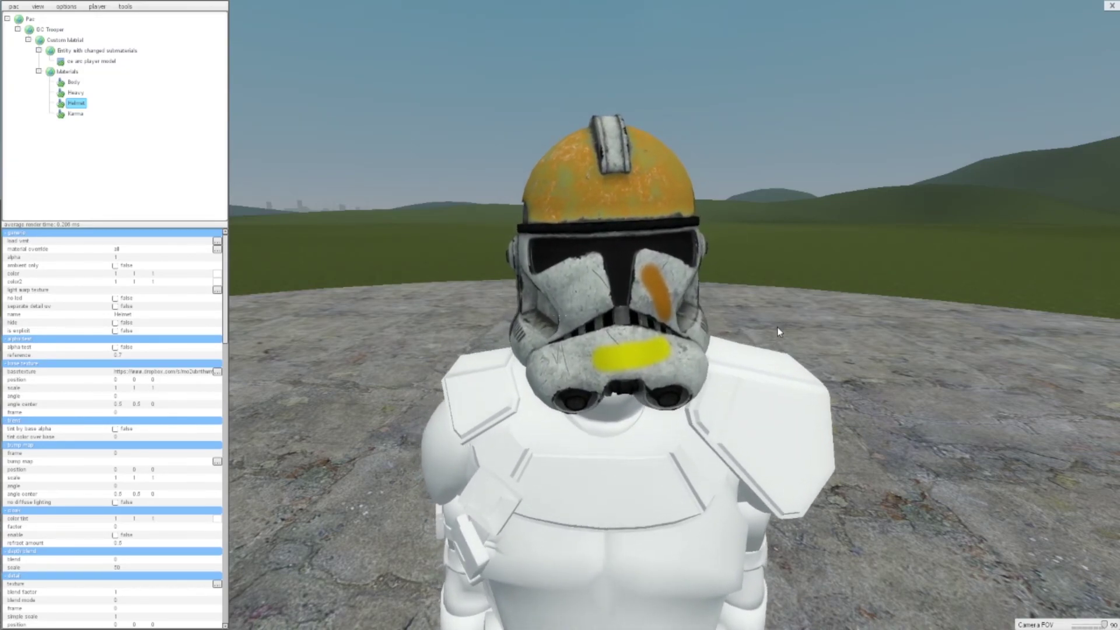
{"action": "scroll", "coordinate": [778, 329], "scroll_direction": "down", "scroll_amount": 5}
{"action": "scroll", "coordinate": [776, 332], "scroll_direction": "up", "scroll_amount": 5}
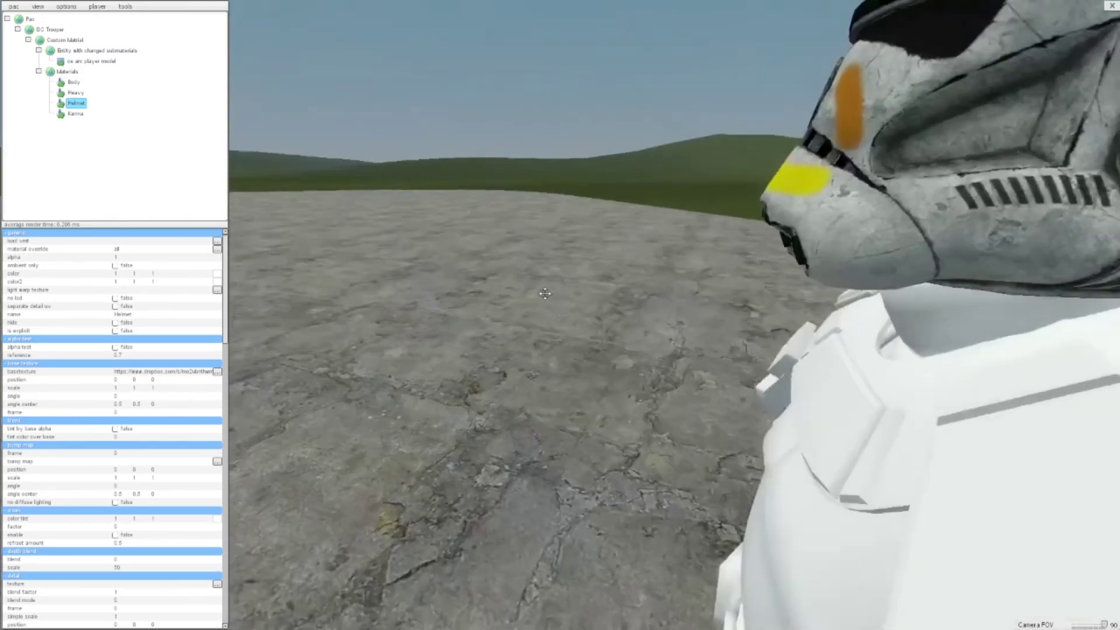
{"action": "left_click_drag", "start_coordinate": [777, 332], "coordinate": [386, 282]}
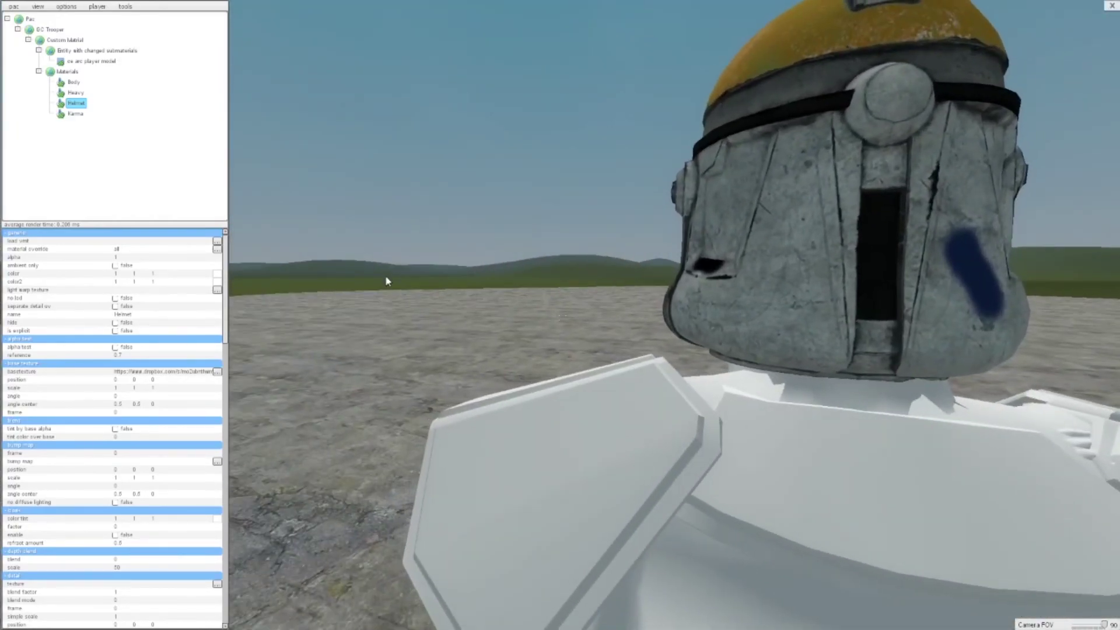
{"action": "left_click_drag", "start_coordinate": [482, 264], "coordinate": [395, 200]}
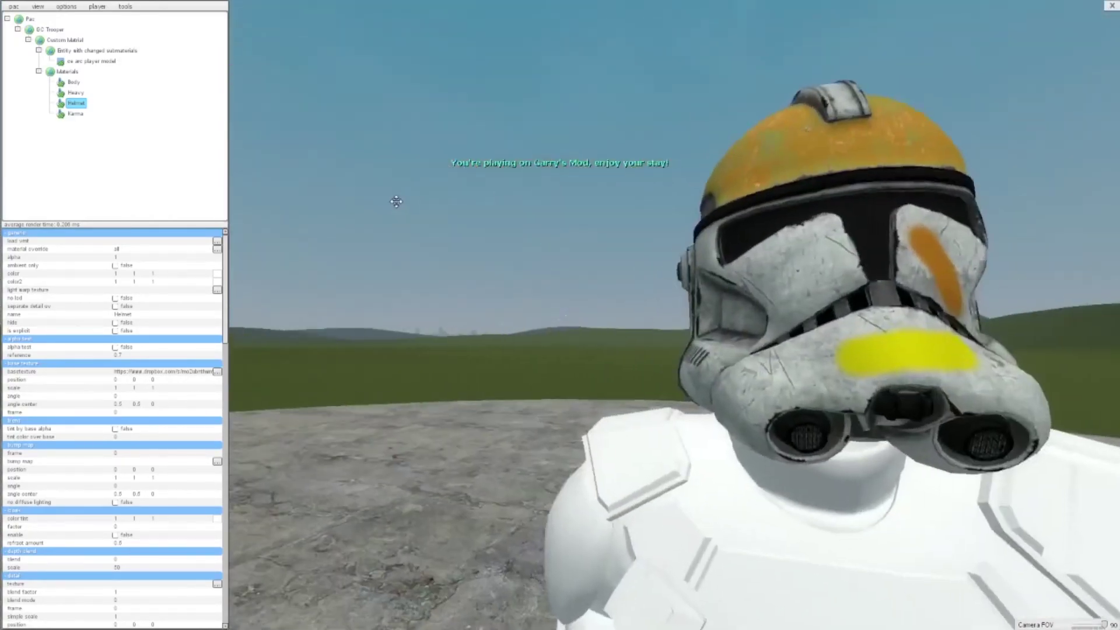
{"action": "scroll", "coordinate": [402, 202], "scroll_direction": "down", "scroll_amount": 5}
{"action": "scroll", "coordinate": [614, 243], "scroll_direction": "up", "scroll_amount": 3}
{"action": "left_click_drag", "start_coordinate": [615, 242], "coordinate": [654, 354]}
{"action": "scroll", "coordinate": [654, 340], "scroll_direction": "up", "scroll_amount": 3}
{"action": "scroll", "coordinate": [653, 340], "scroll_direction": "down", "scroll_amount": 3}
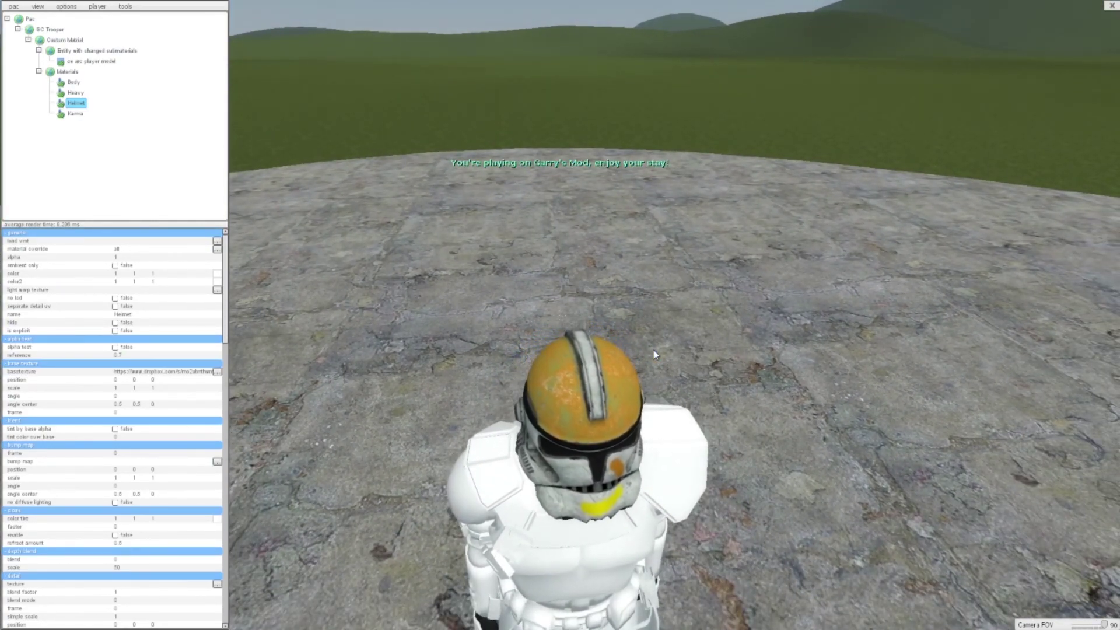